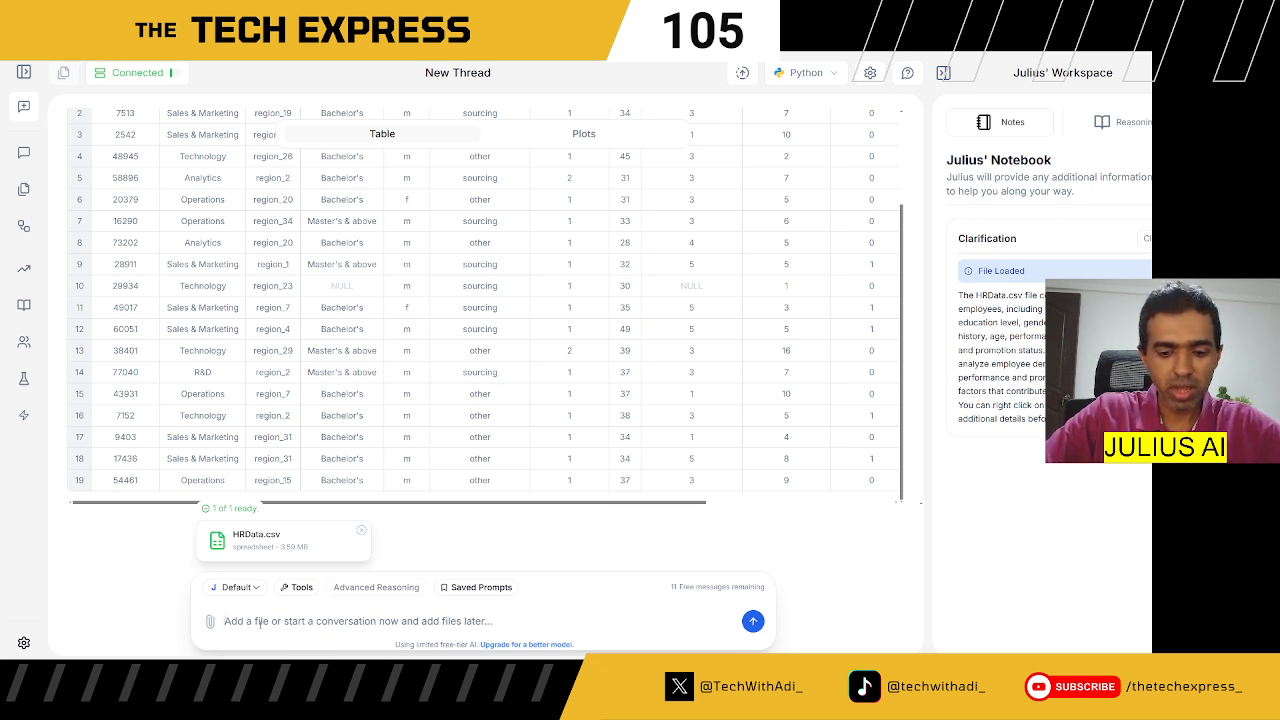
# Submit the prompt "Find out all the missing values in the dataset" for the uploaded HRData.csv file
pyautogui.write('Find out al')
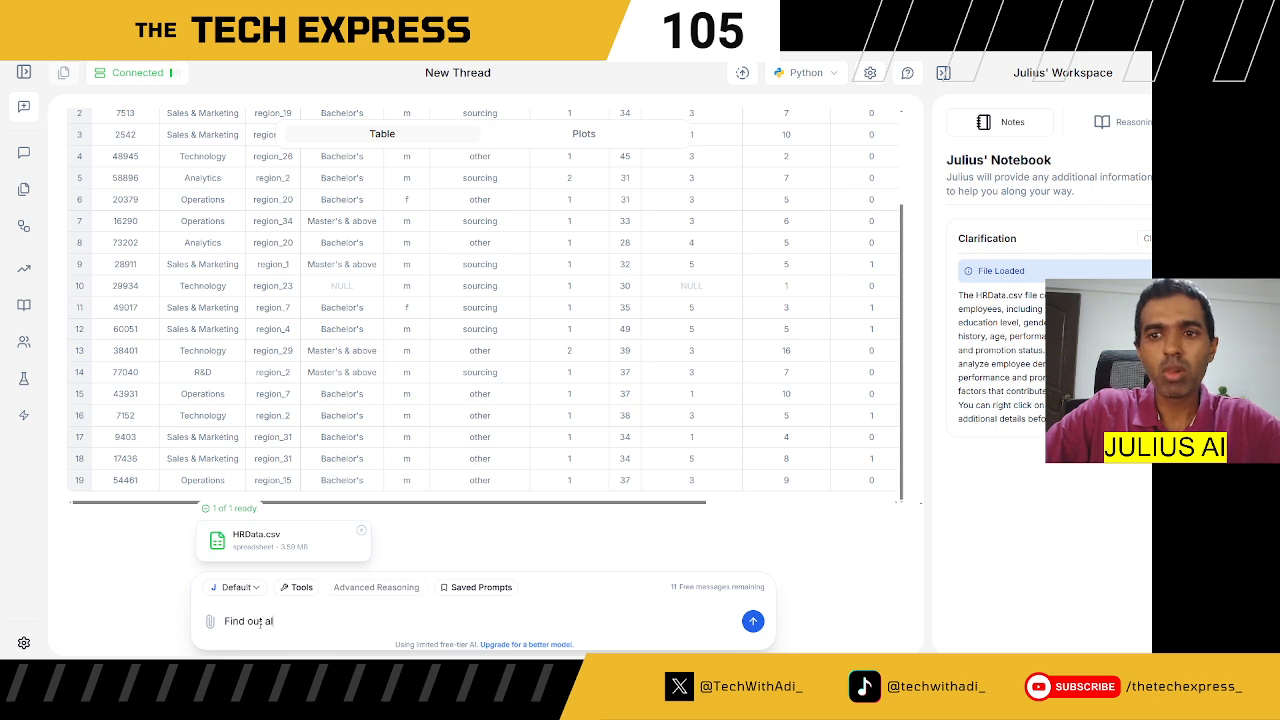
pyautogui.write('l the missing ')
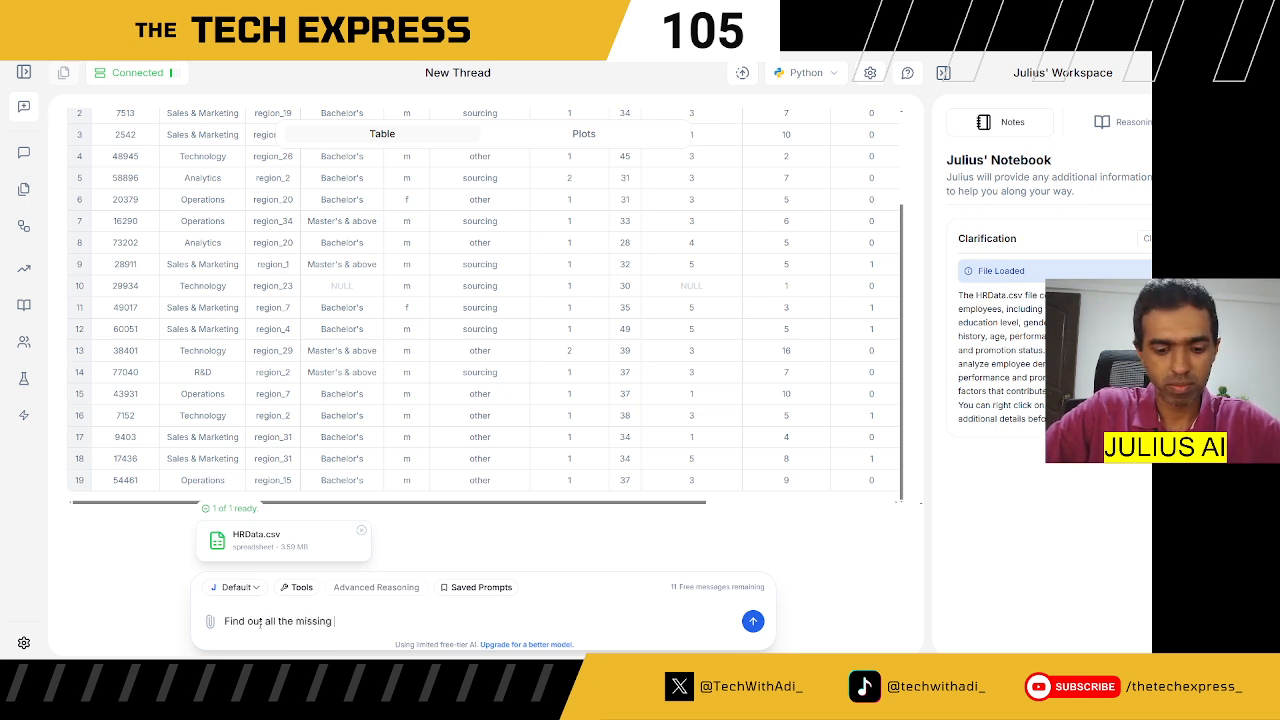
pyautogui.write('values in the')
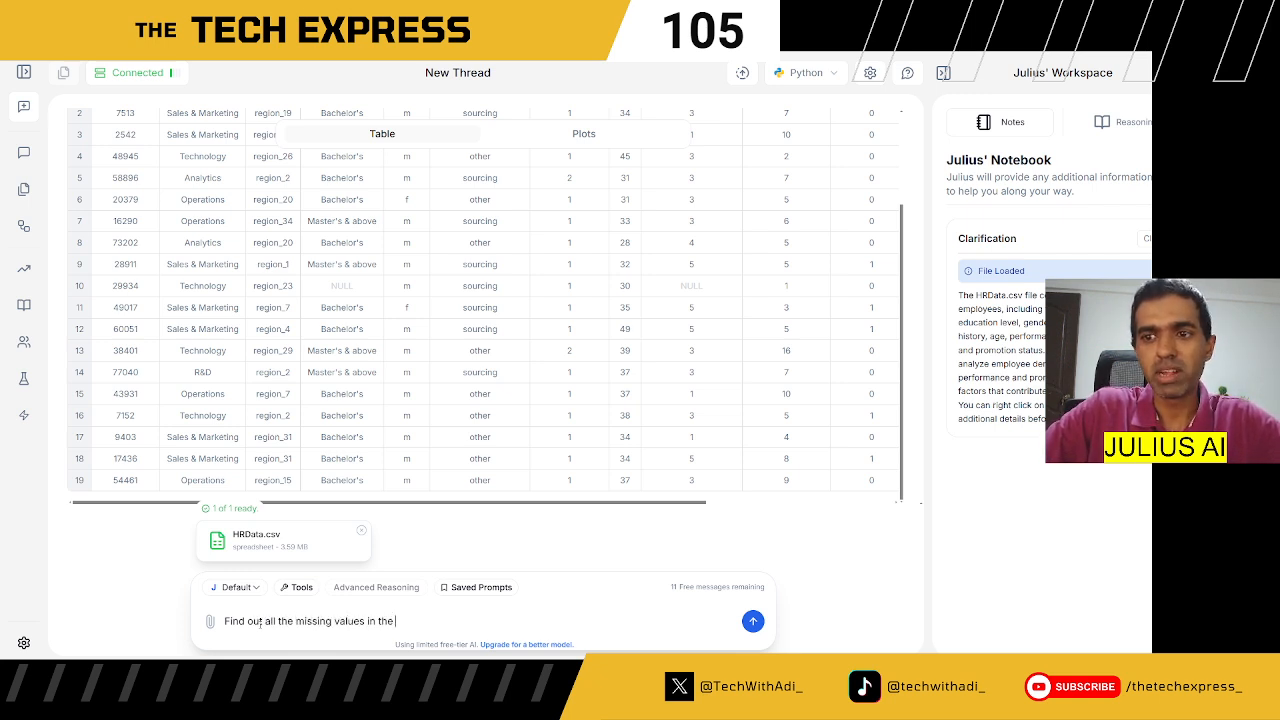
pyautogui.write(' dataset')
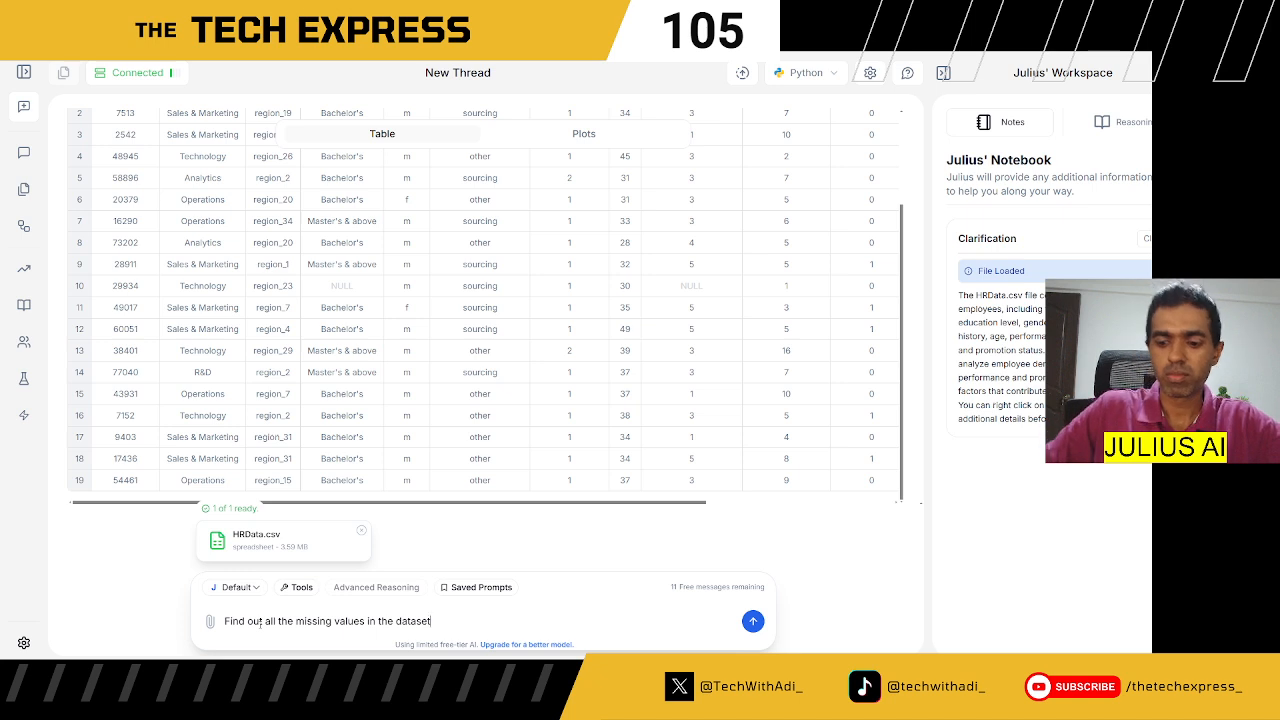
pyautogui.press('Return')
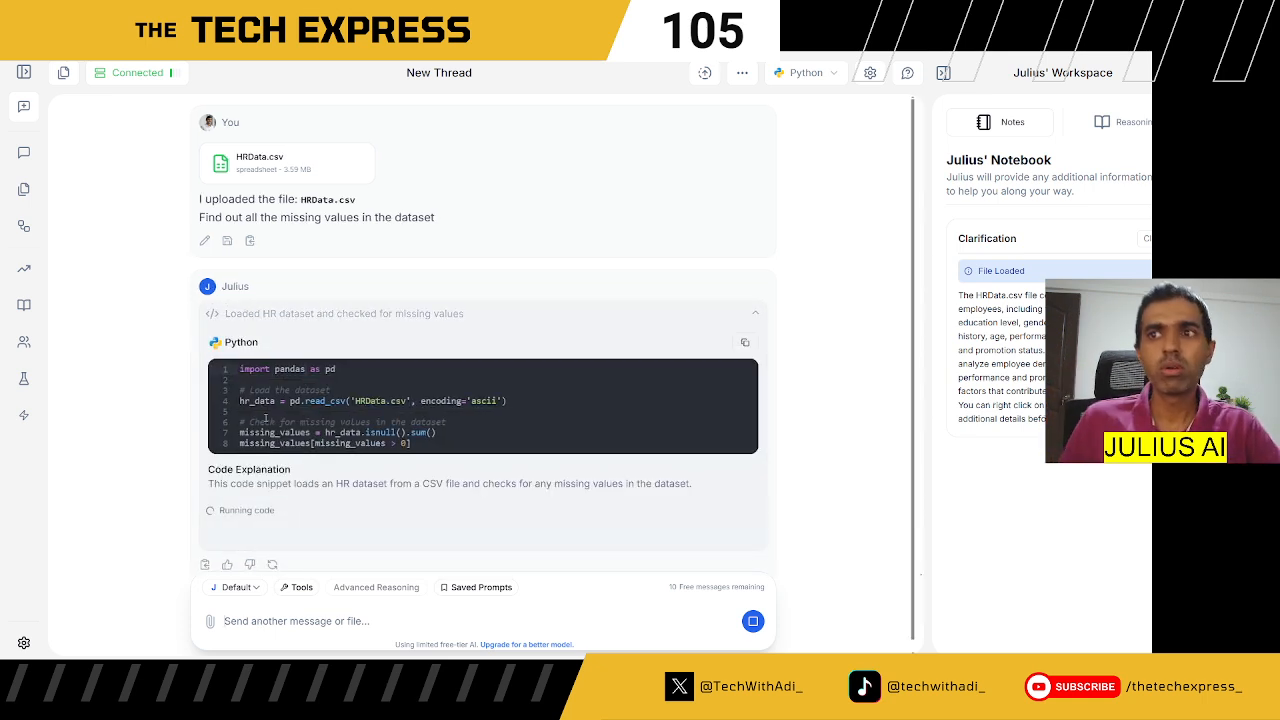
# Read through the generated code, the missing-value summary by column and the suggested options for handling the gaps
pyautogui.moveTo(411, 443); pyautogui.dragTo(305, 380)
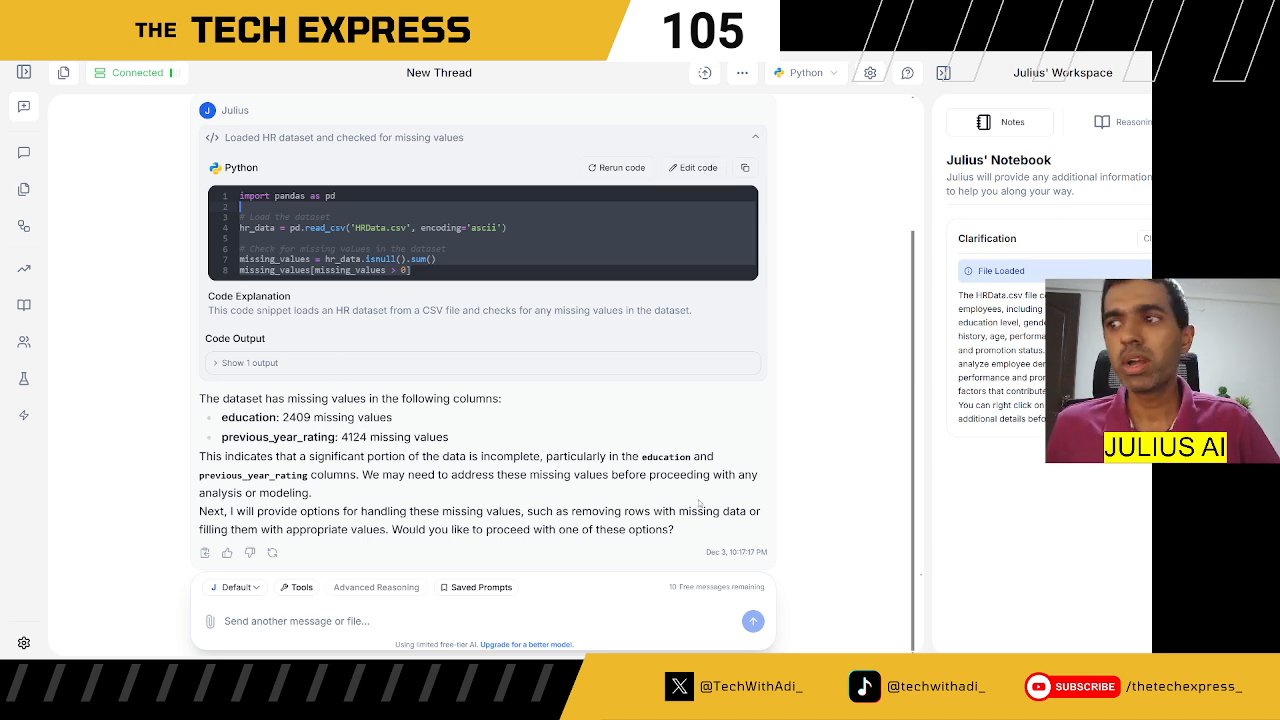
pyautogui.moveTo(220, 417); pyautogui.dragTo(483, 422)
pyautogui.click(483, 422)
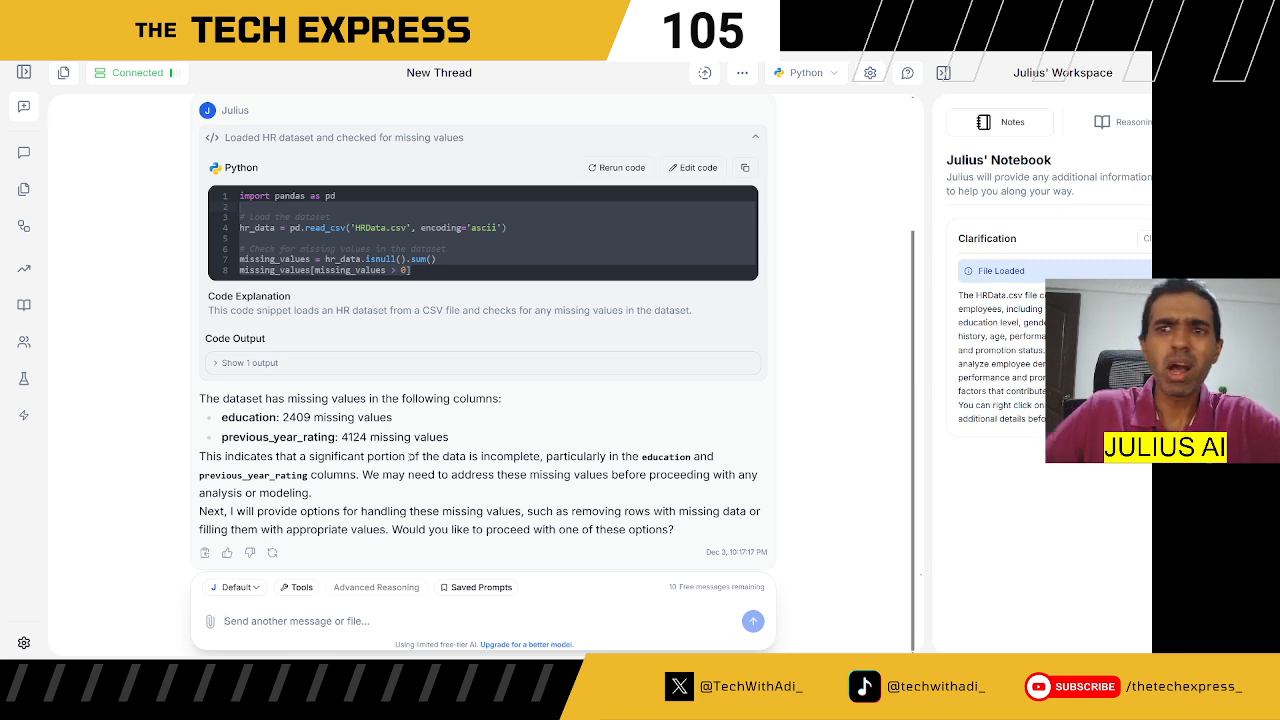
pyautogui.moveTo(676, 530); pyautogui.dragTo(200, 515)
pyautogui.click(250, 511)
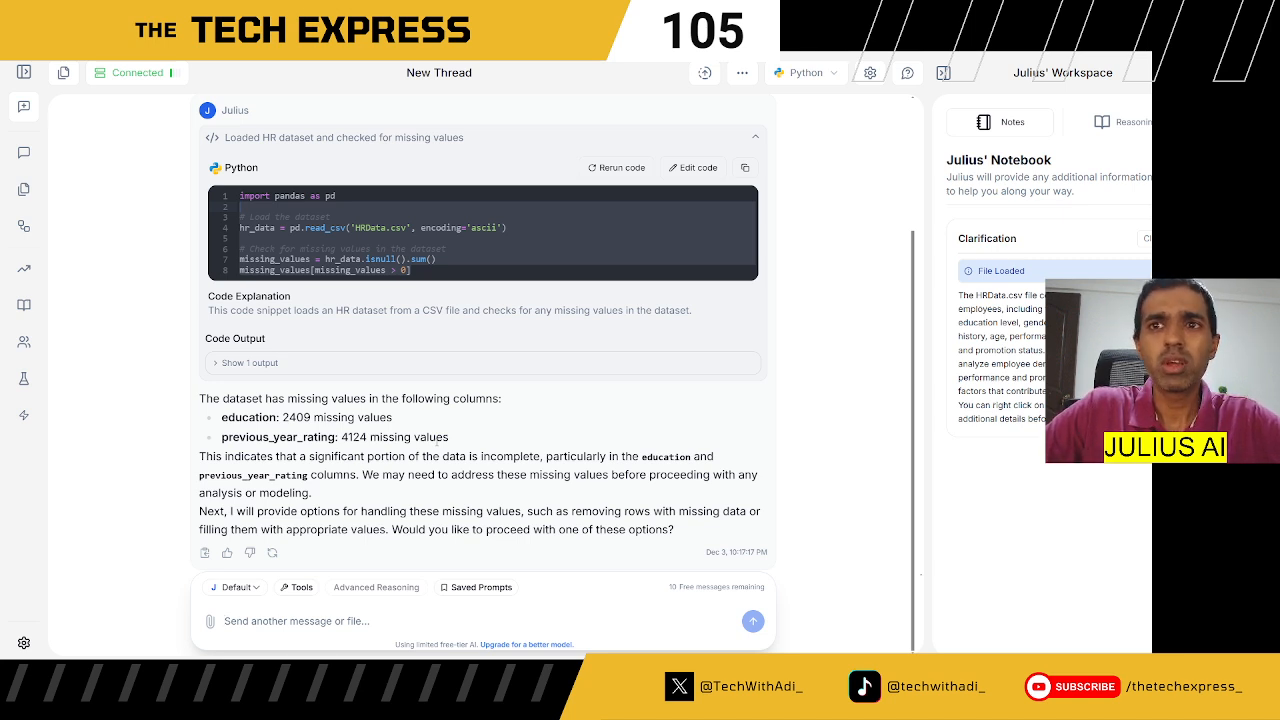
# Submit a prompt to drop the previous_year_rating column and fill the missing values in the education column with the string "unknown"
pyautogui.write('lets d')
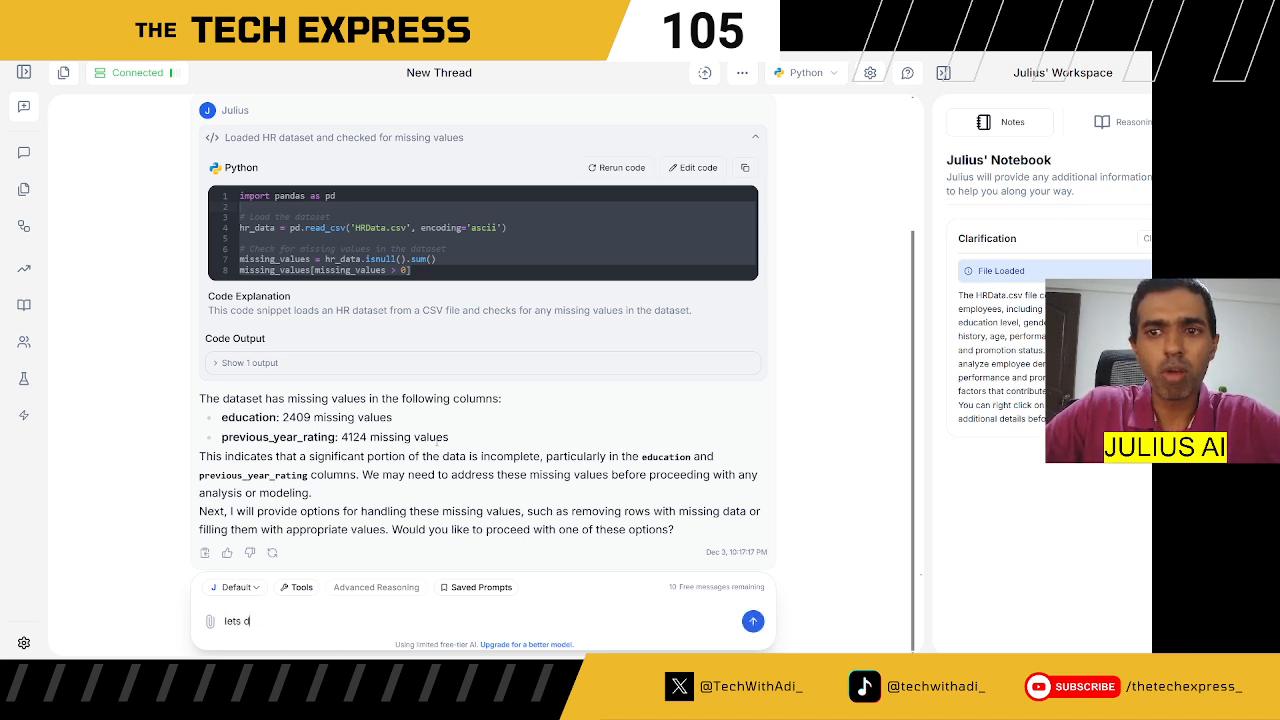
pyautogui.write('rop the pre')
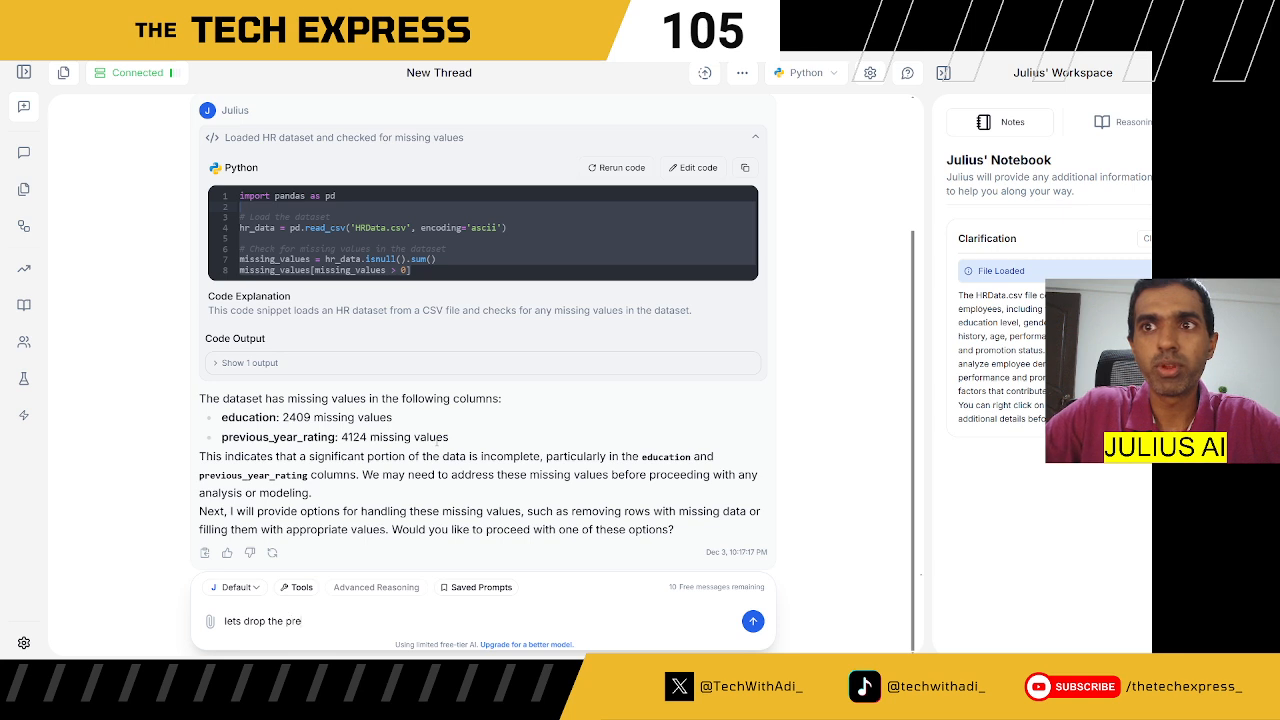
pyautogui.write('vious')
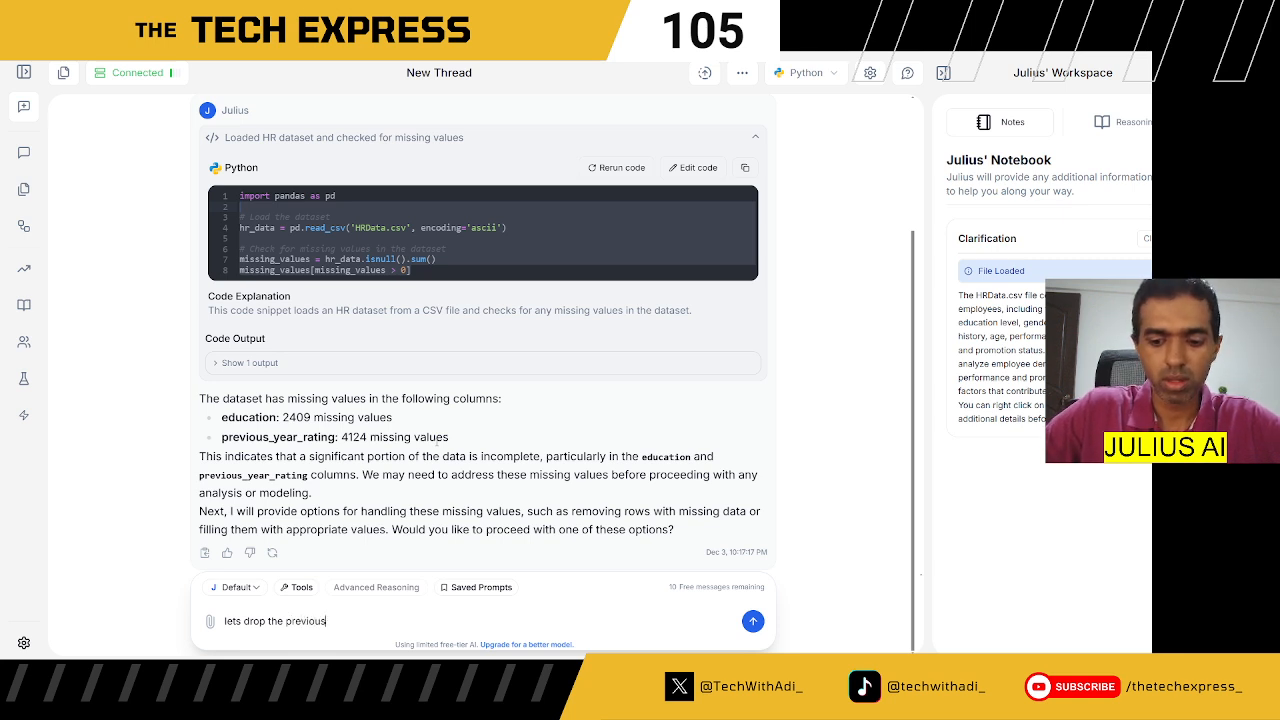
pyautogui.write('_tyear_')
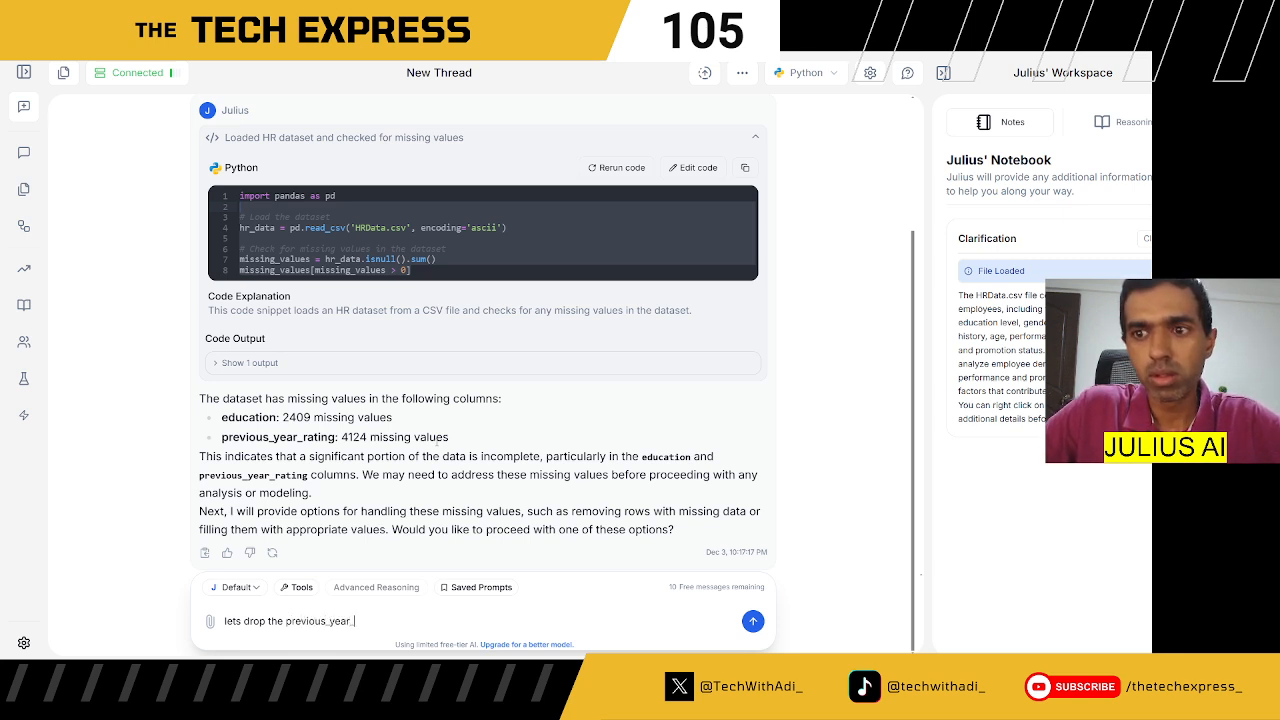
pyautogui.write('rating column')
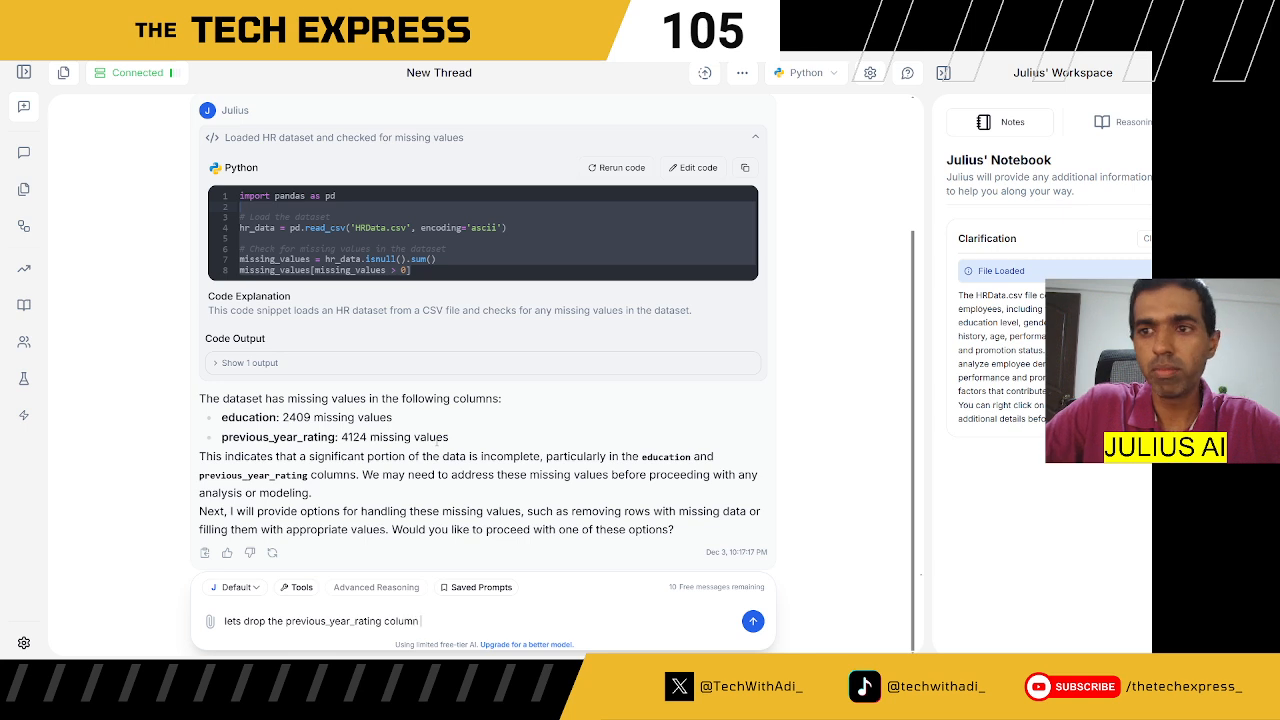
pyautogui.write(' and fill the mi')
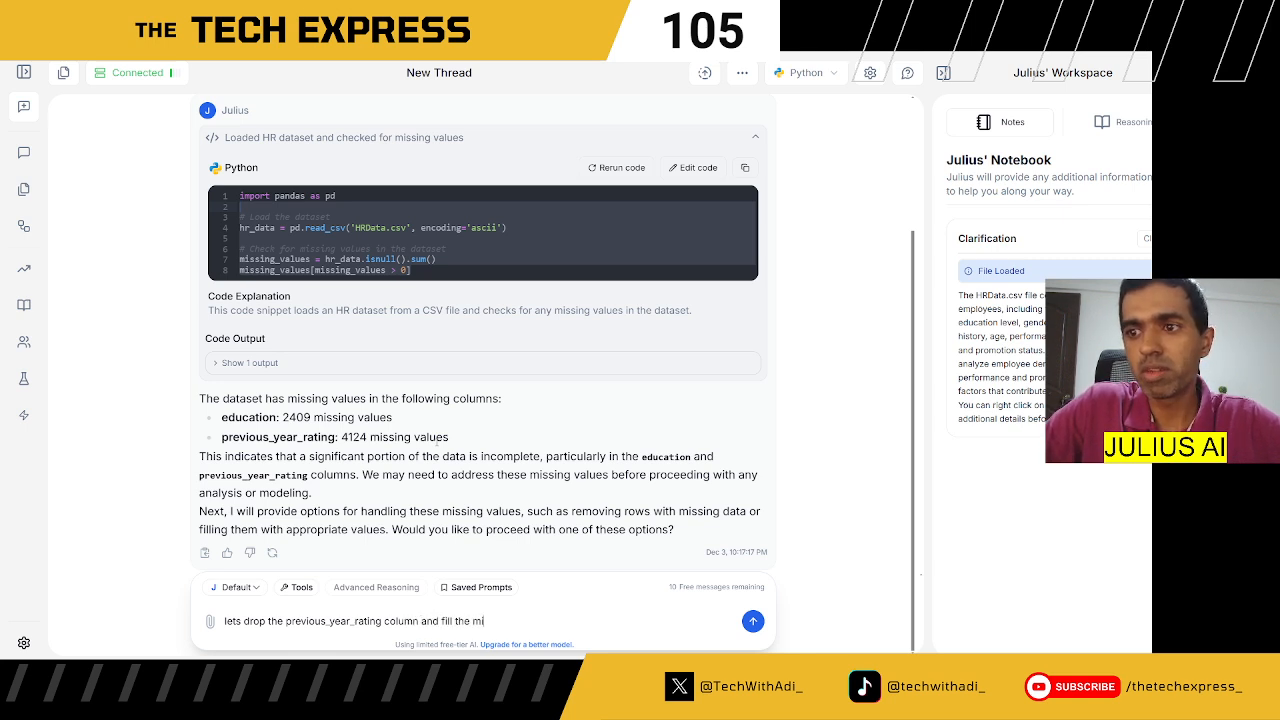
pyautogui.write('ssing values in the')
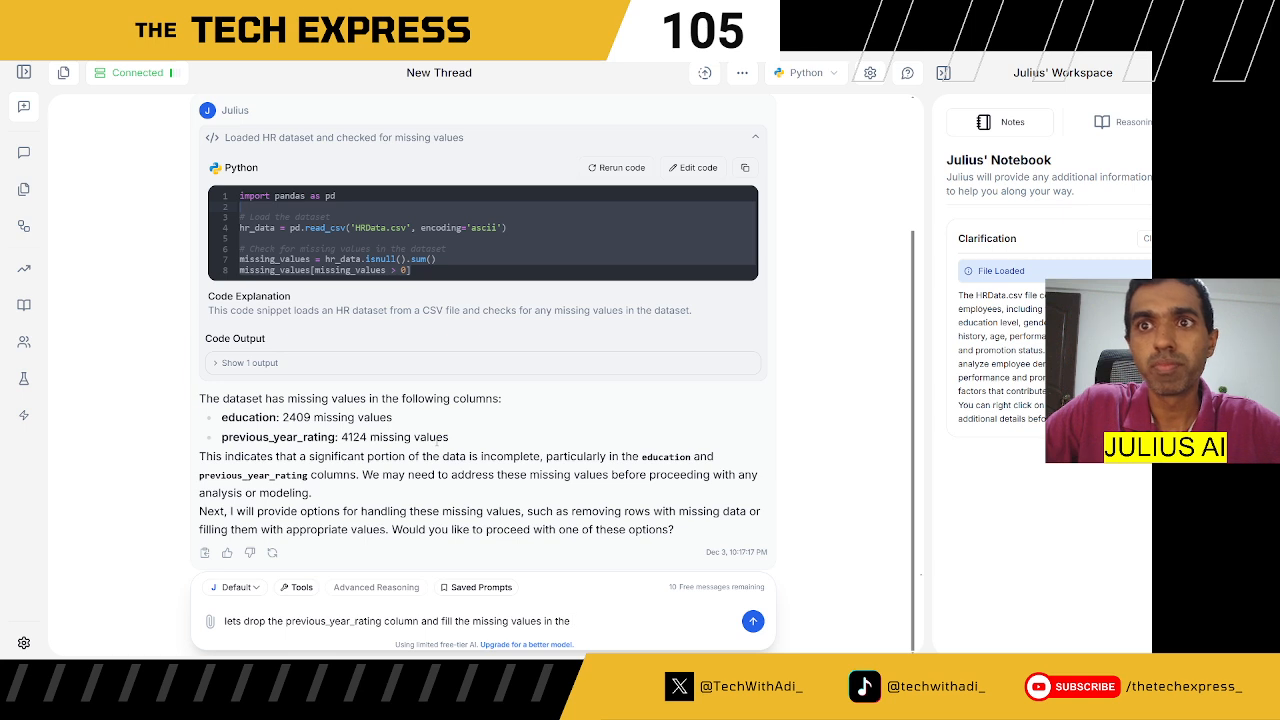
pyautogui.write(' education colum')
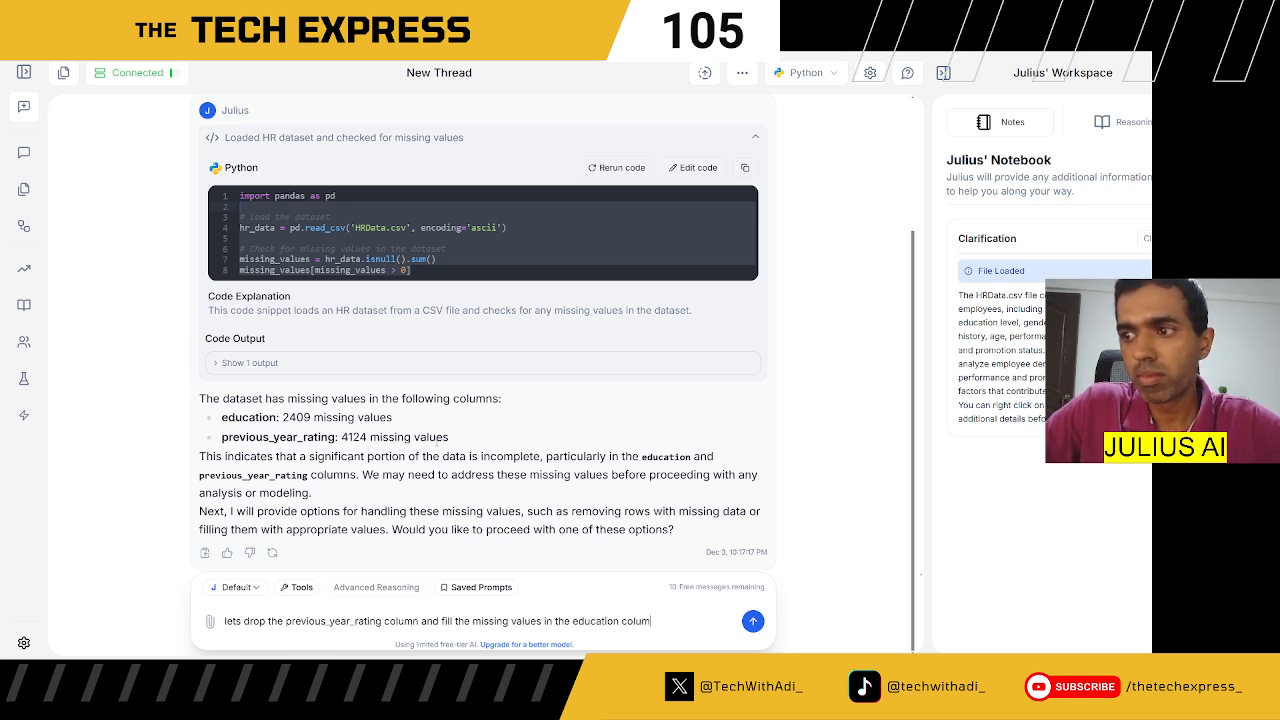
pyautogui.write('n with the st')
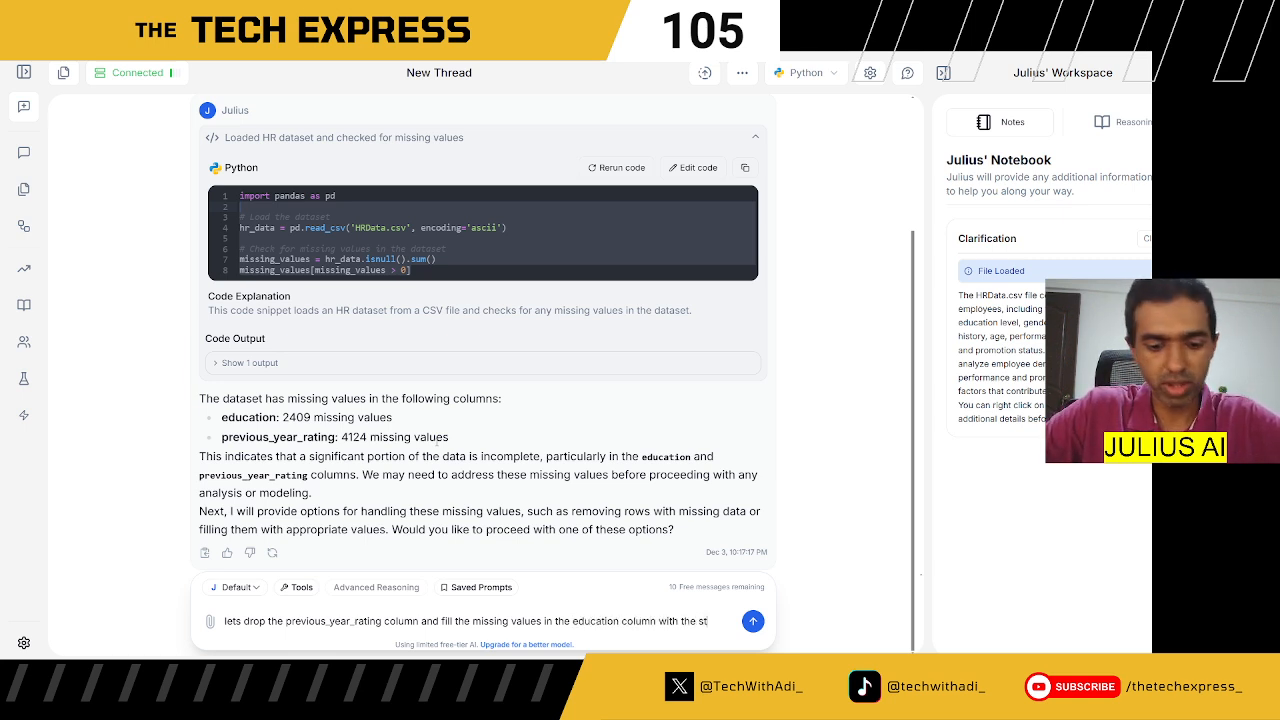
pyautogui.write('ring "un')
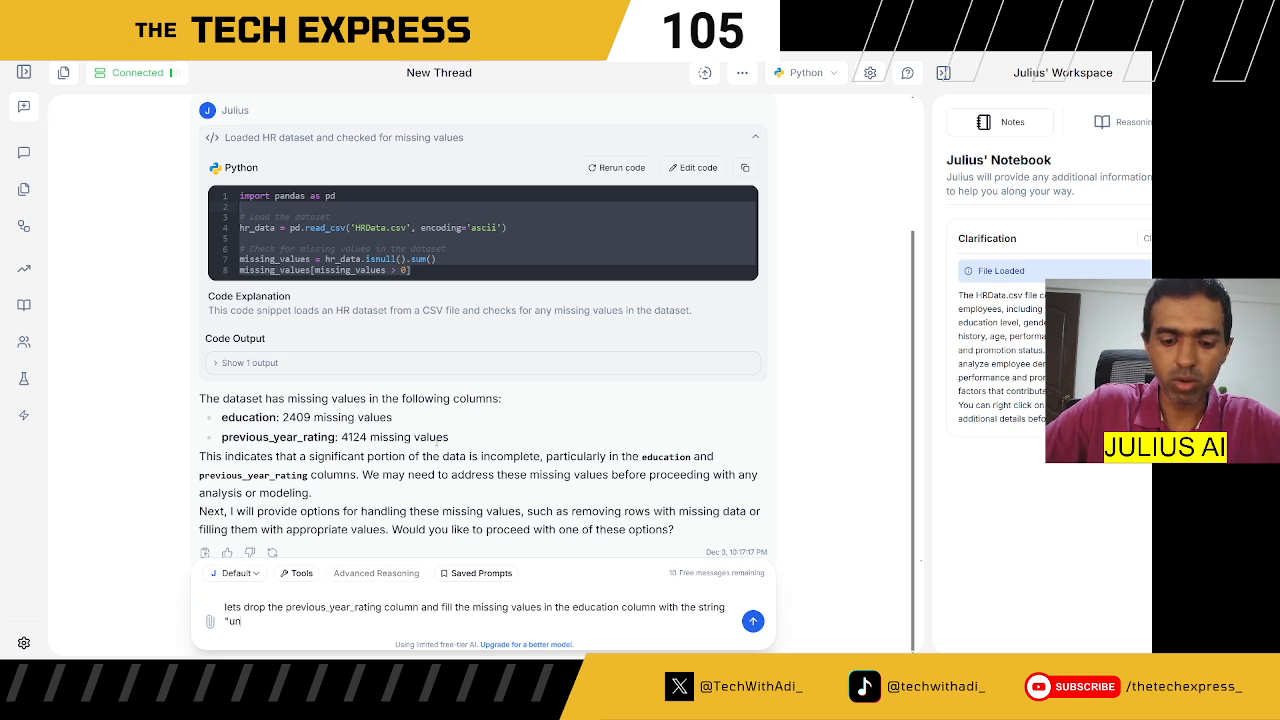
pyautogui.write('known"')
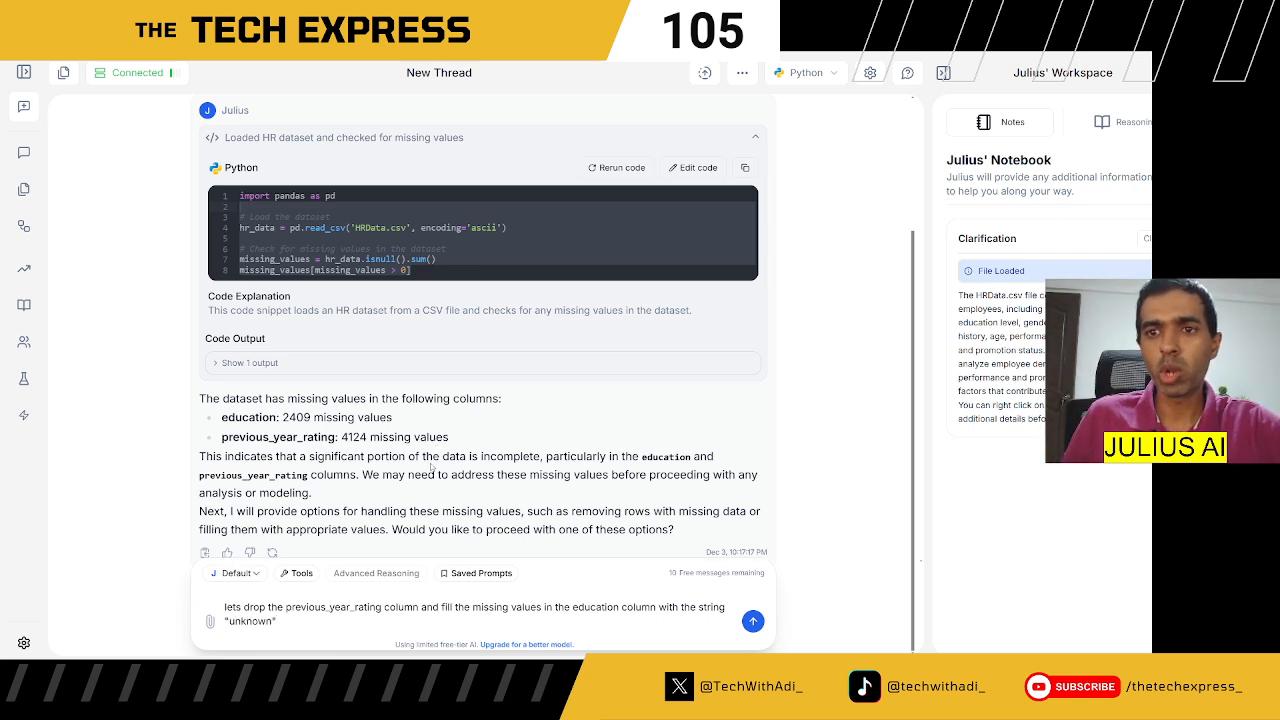
pyautogui.click(753, 622)
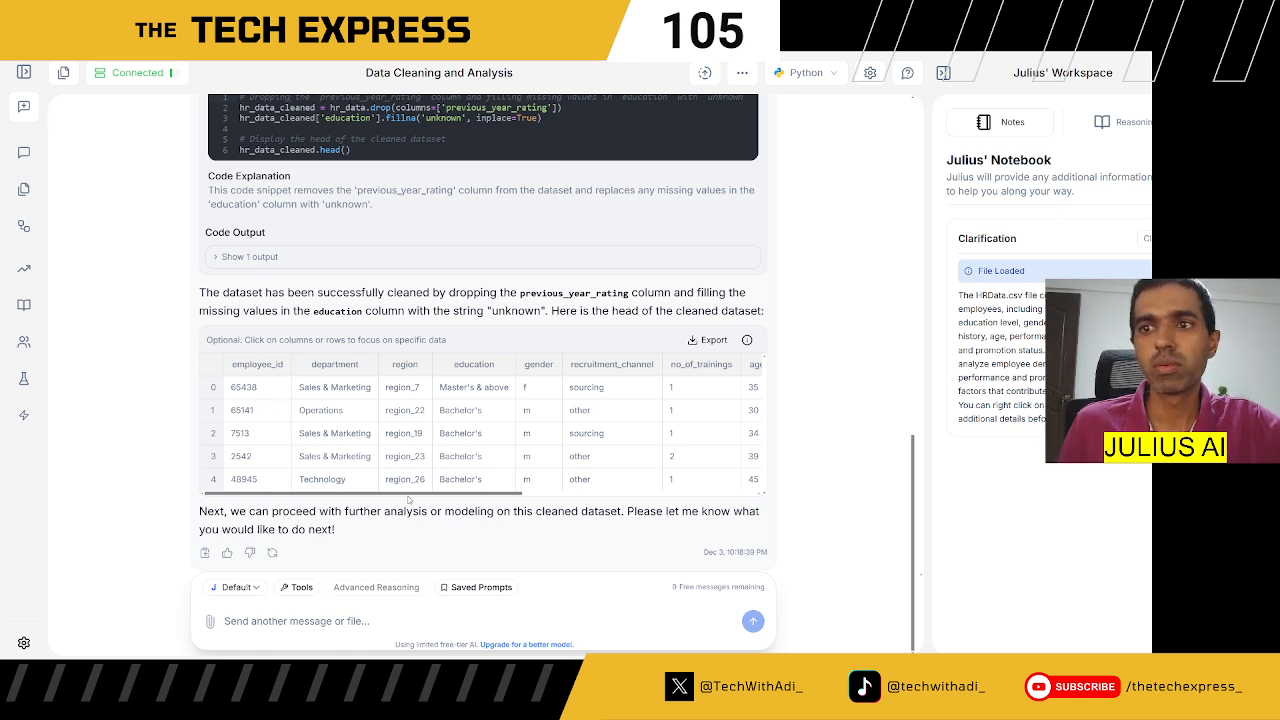
# Look over the preview table of the cleaned dataset and the closing note about further analysis or modeling
pyautogui.moveTo(424, 494); pyautogui.dragTo(328, 495)
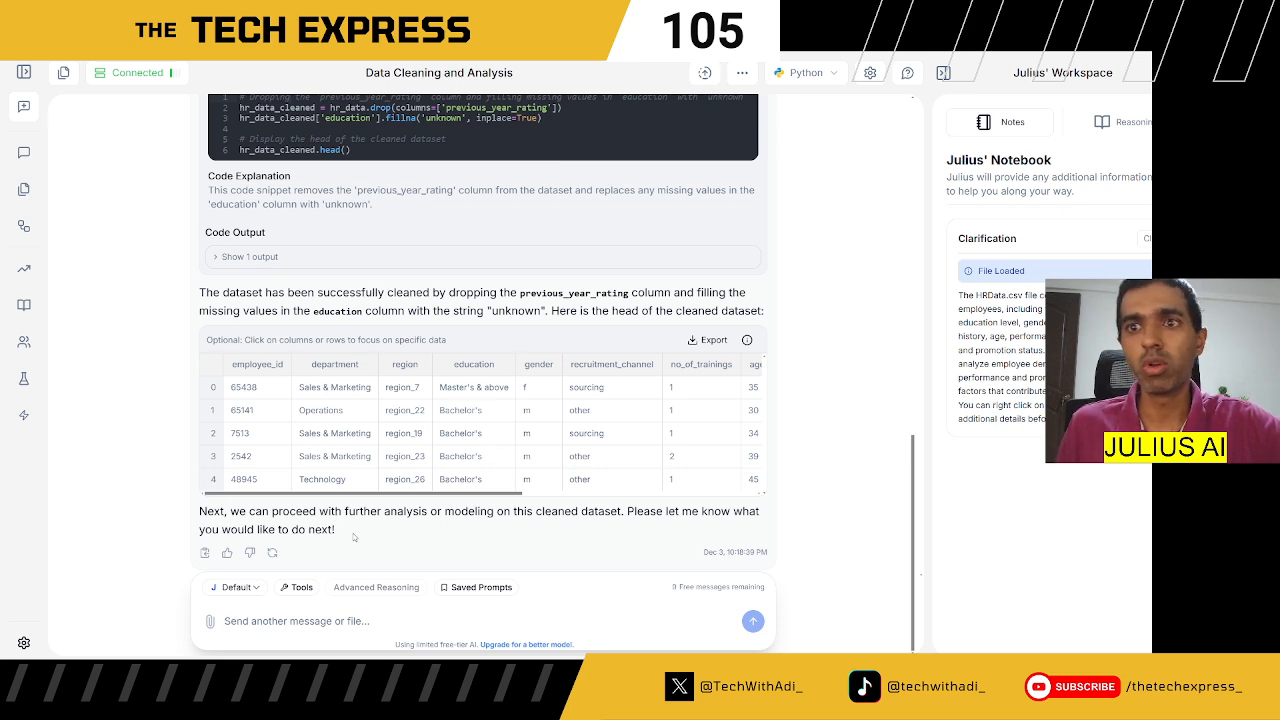
pyautogui.moveTo(356, 530); pyautogui.dragTo(194, 516)
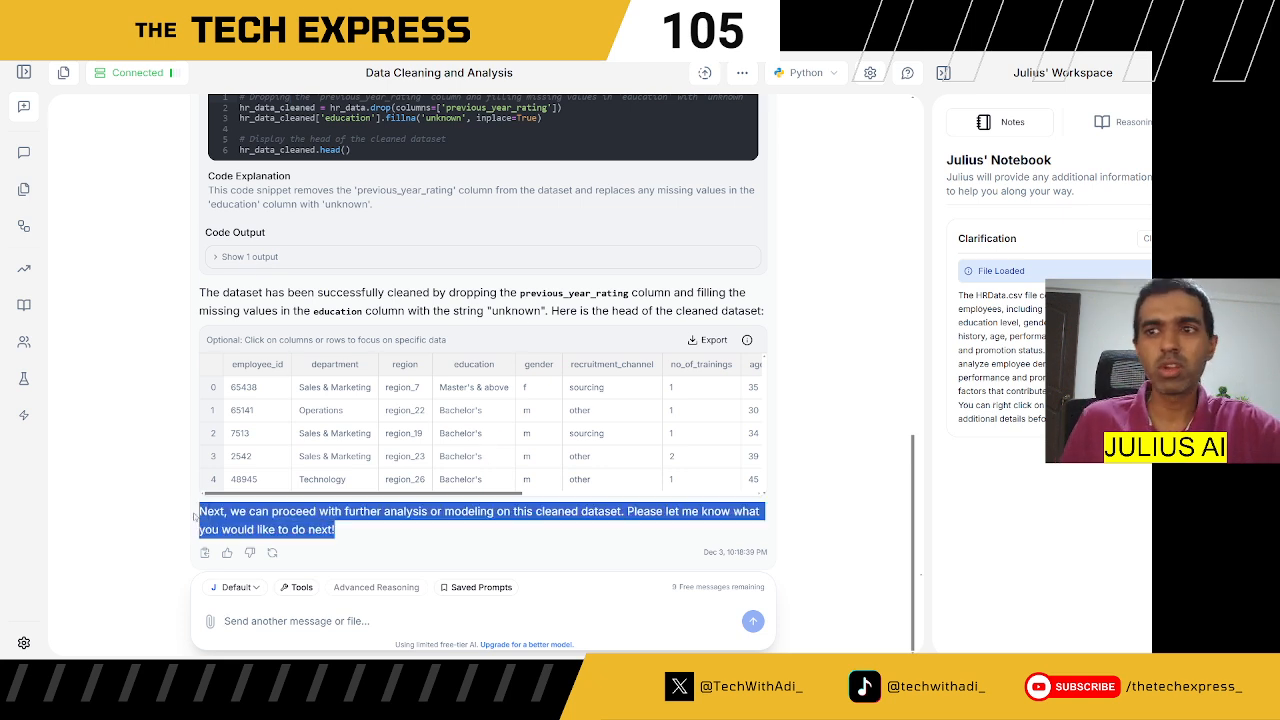
pyautogui.click(443, 519)
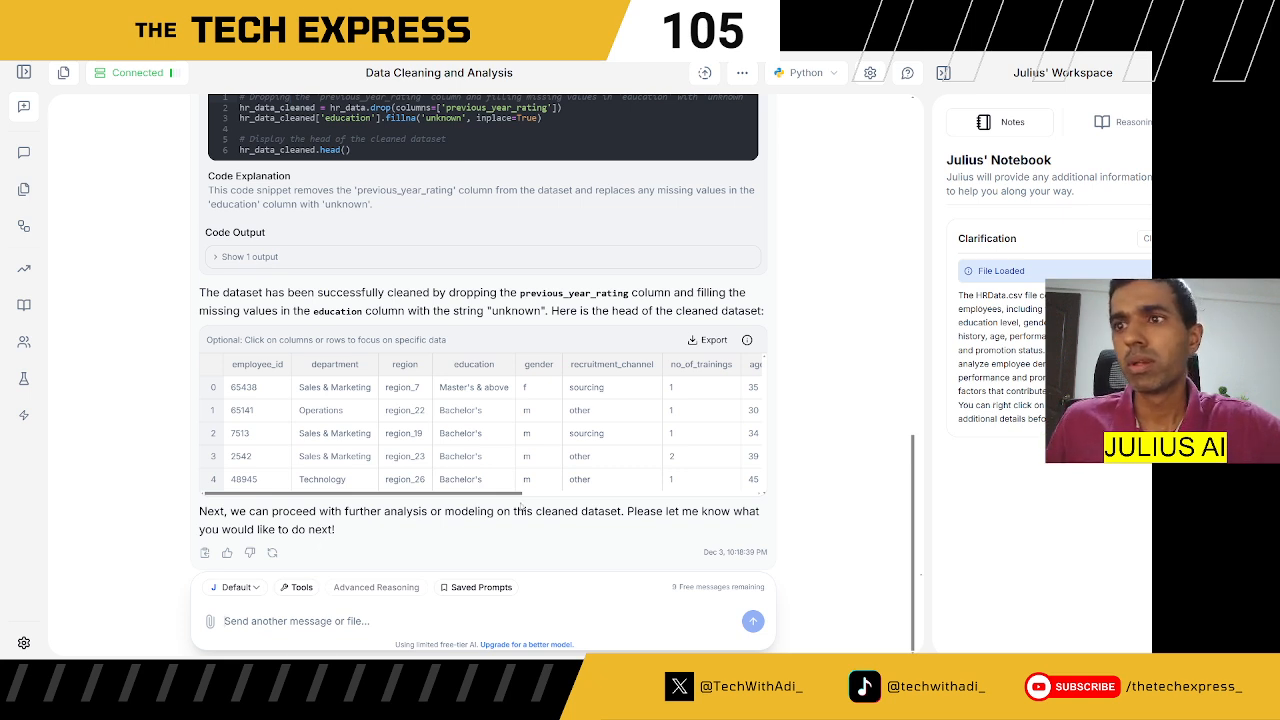
pyautogui.moveTo(512, 494); pyautogui.dragTo(408, 505)
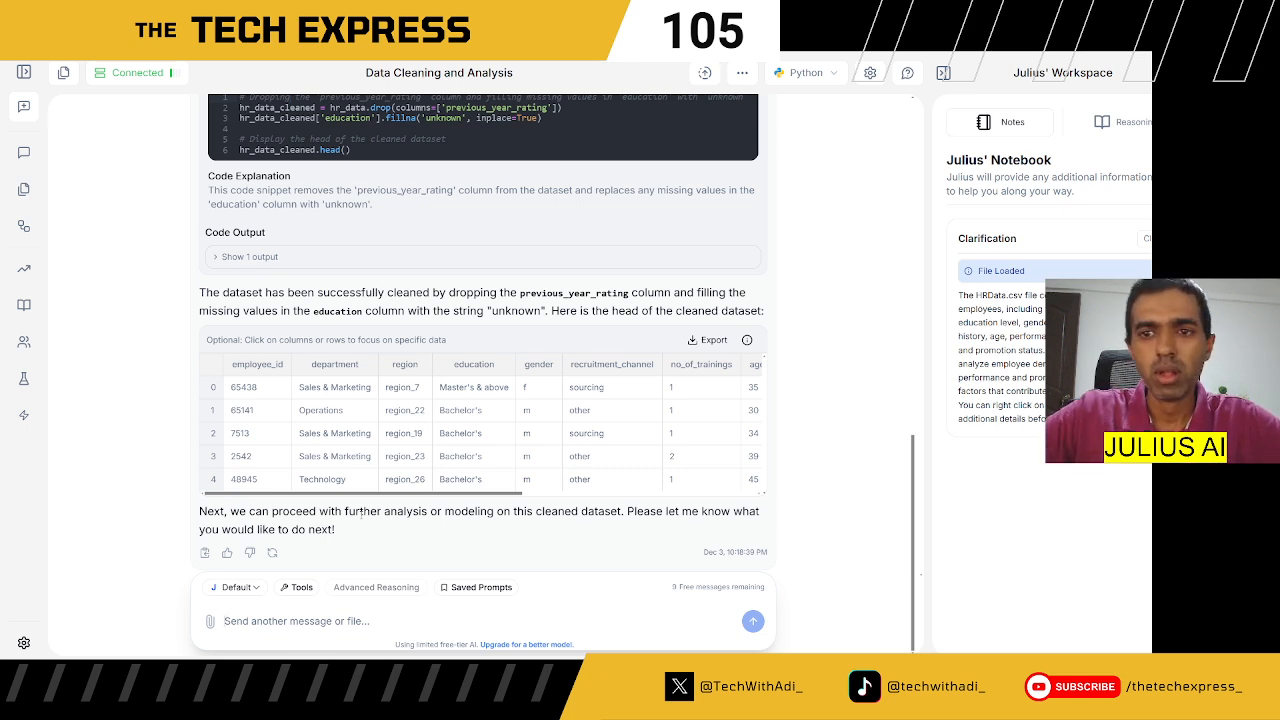
# Submit the prompt "i want to create a plot in which i can see the average age by department"
pyautogui.write('i wan')
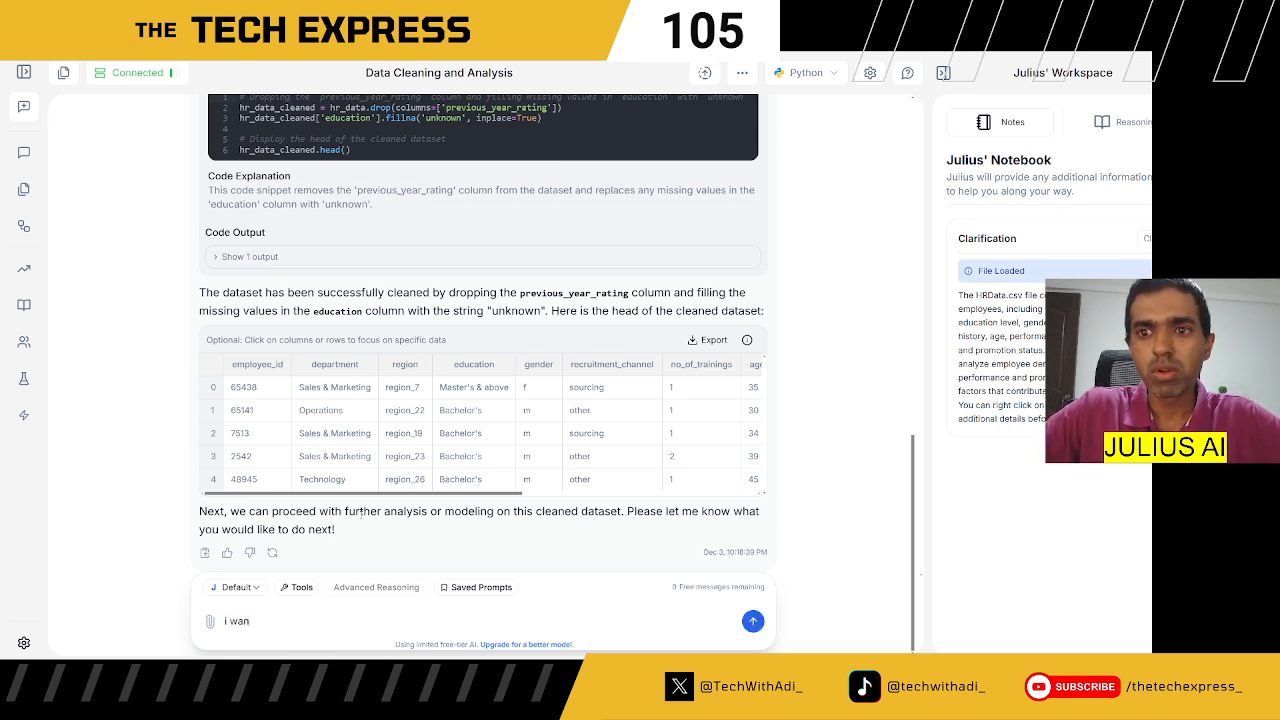
pyautogui.write('t to create a plot')
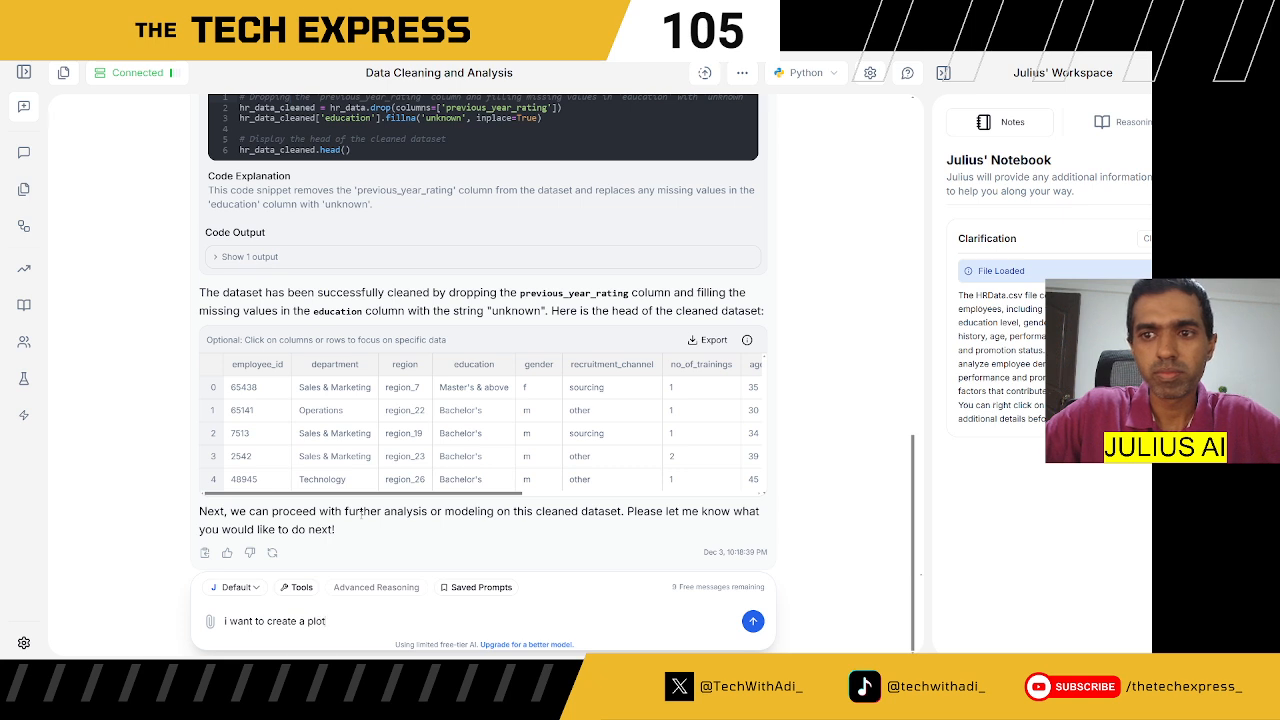
pyautogui.write(' in which i')
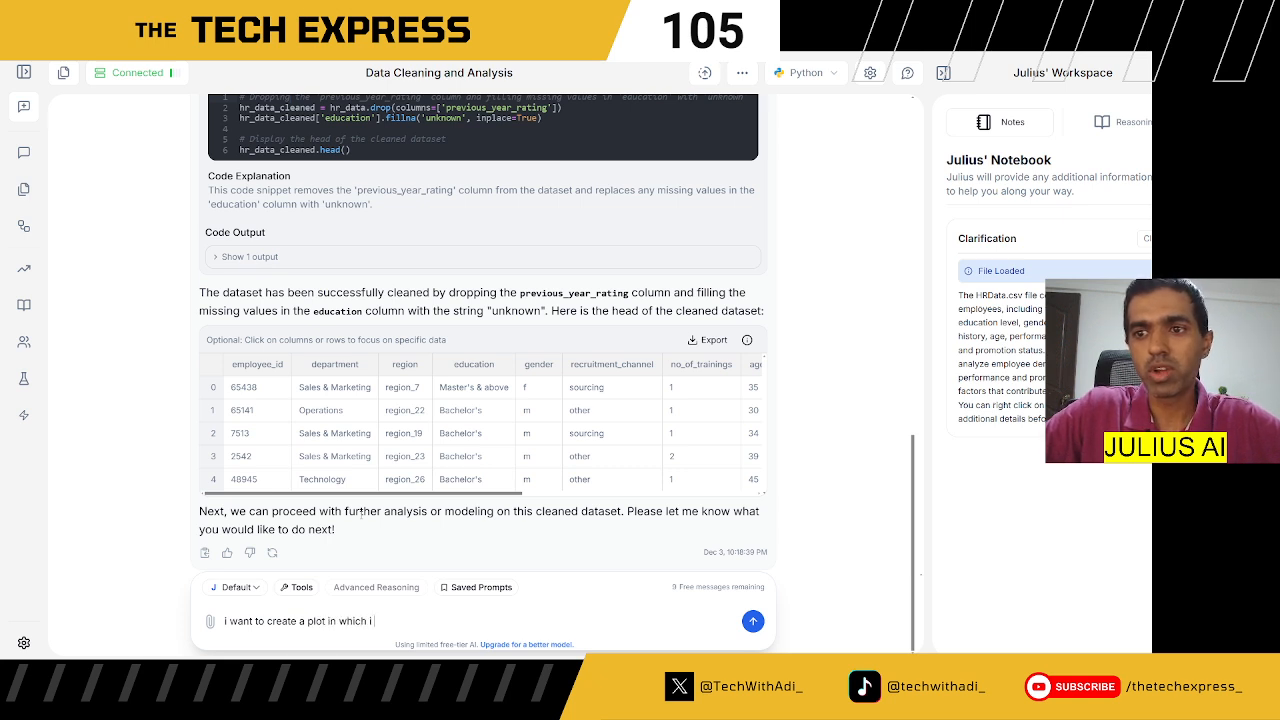
pyautogui.write(' can see the')
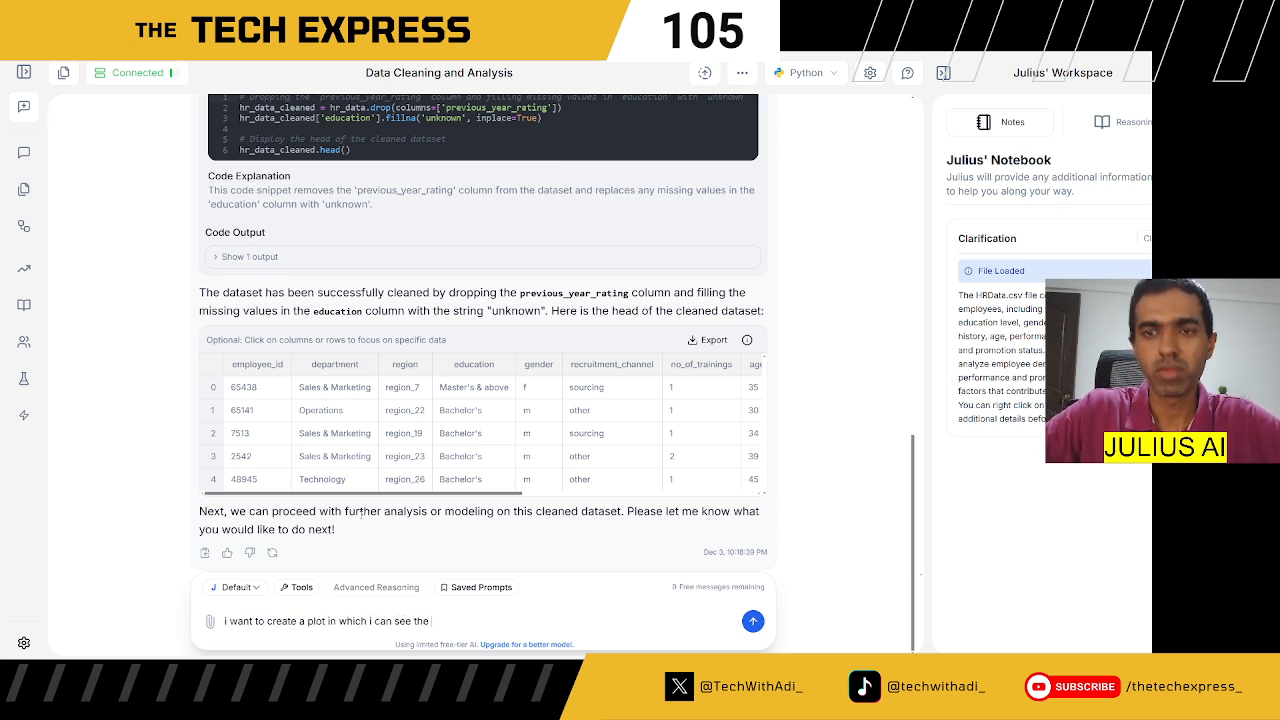
pyautogui.write(' de')
pyautogui.press('BackSpace')
pyautogui.press('BackSpace')
pyautogui.write('avera')
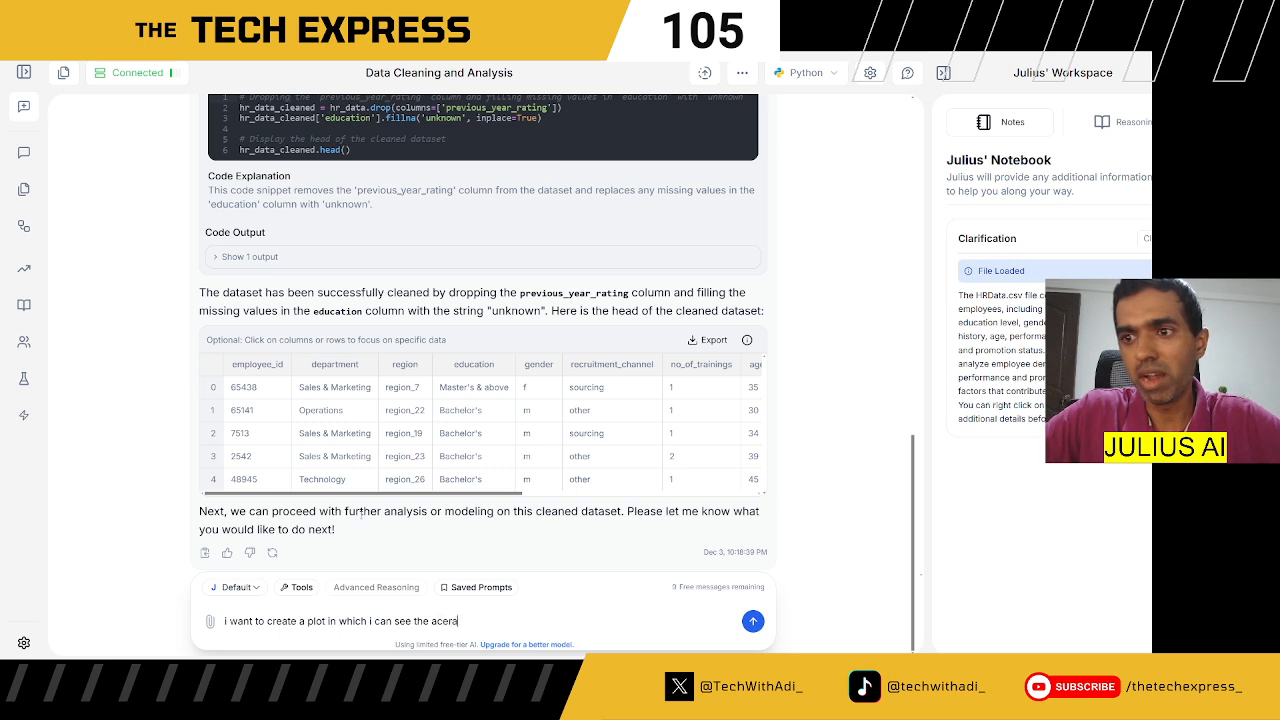
pyautogui.press('BackSpace')
pyautogui.press('BackSpace')
pyautogui.press('BackSpace')
pyautogui.write('vera')
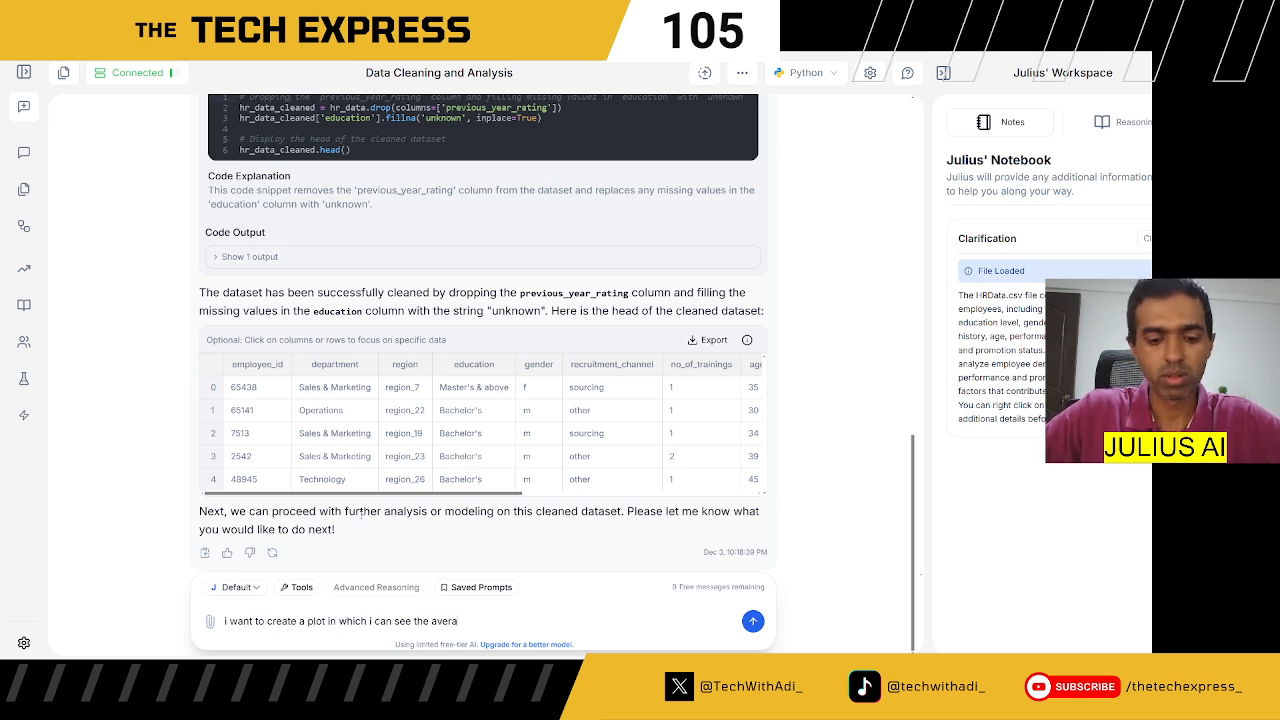
pyautogui.write('ge age by department')
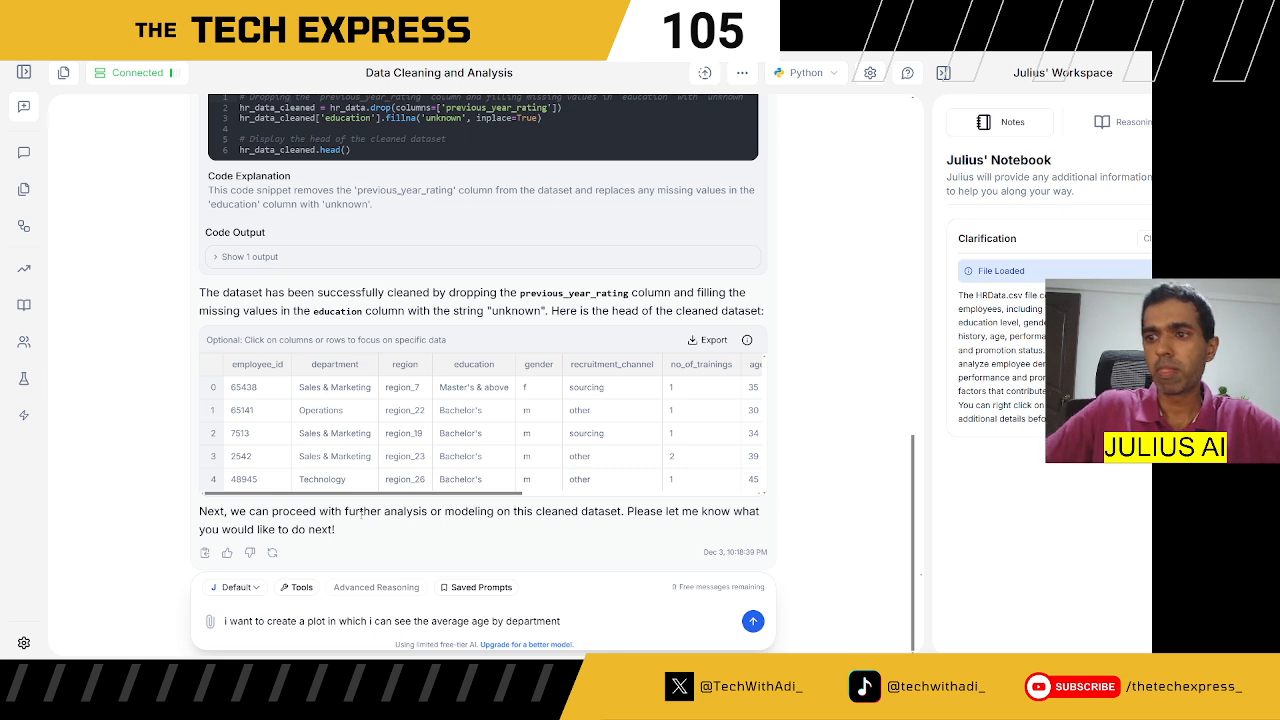
pyautogui.press('Return')
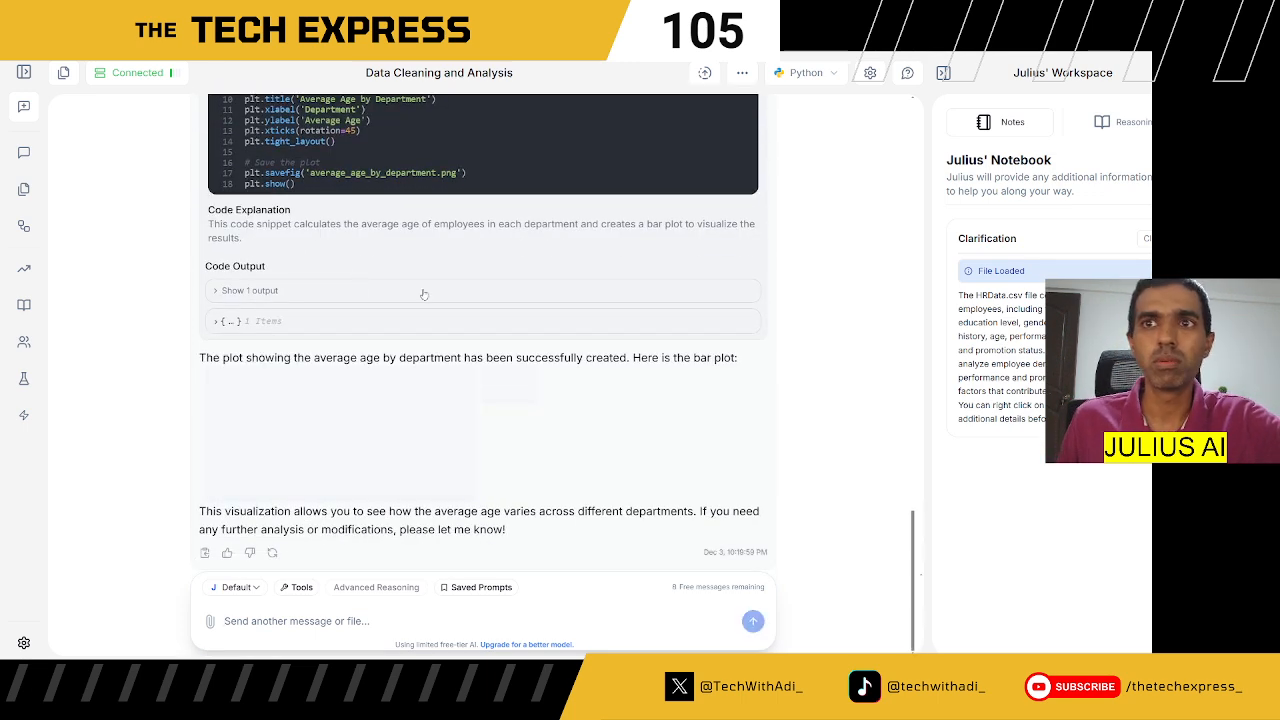
# Examine the plotting code and the resulting bar plot of average age by department
pyautogui.scroll(2, 380, 321)
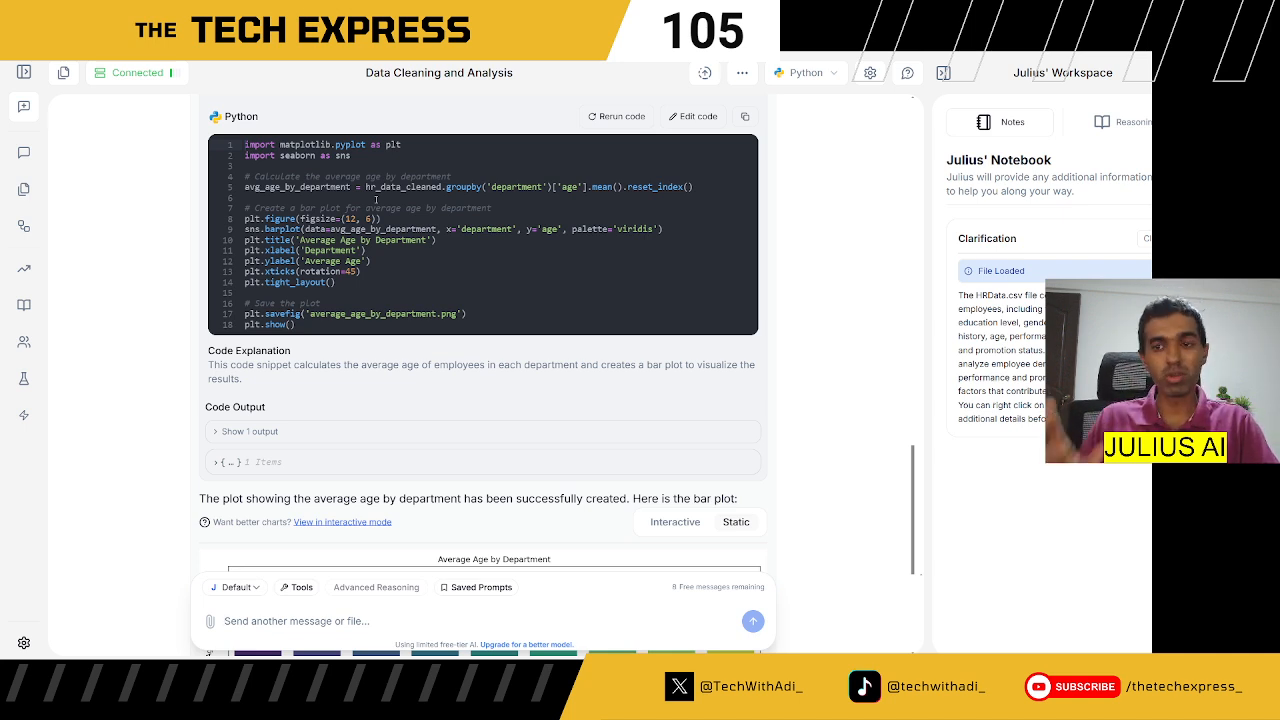
pyautogui.scroll(-2, 543, 447)
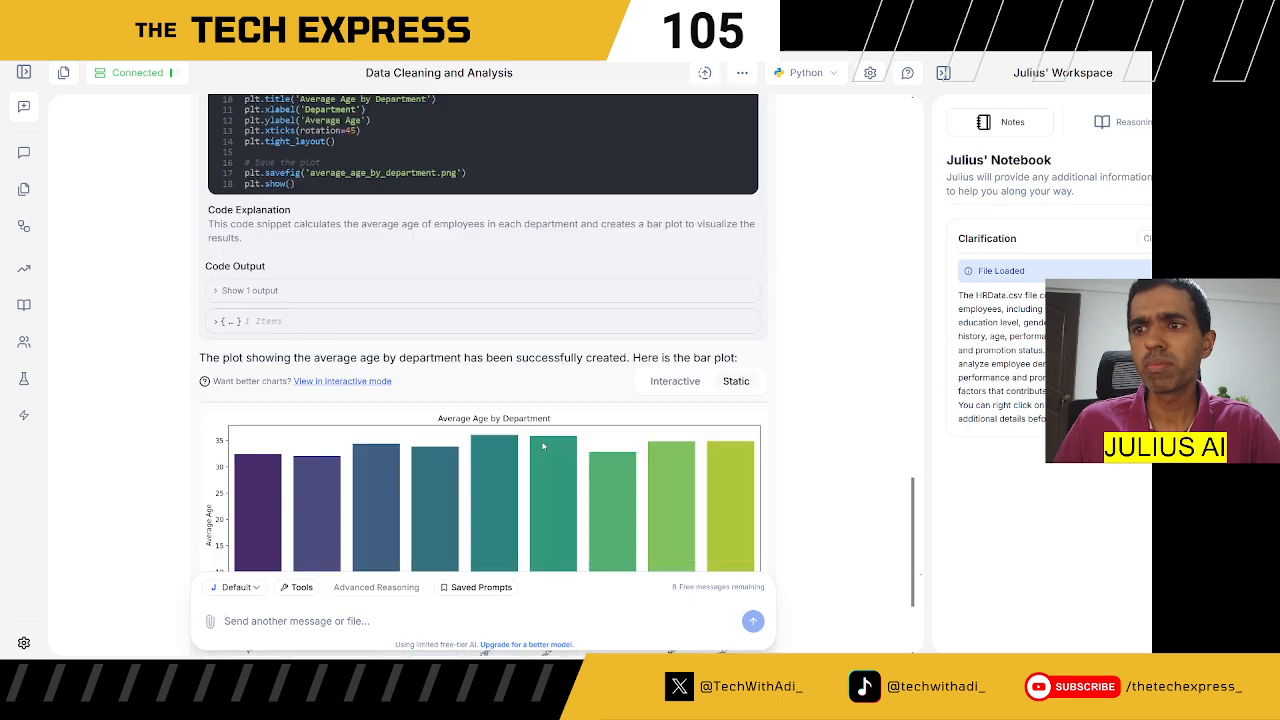
pyautogui.scroll(-2, 503, 360)
pyautogui.scroll(4, 480, 330)
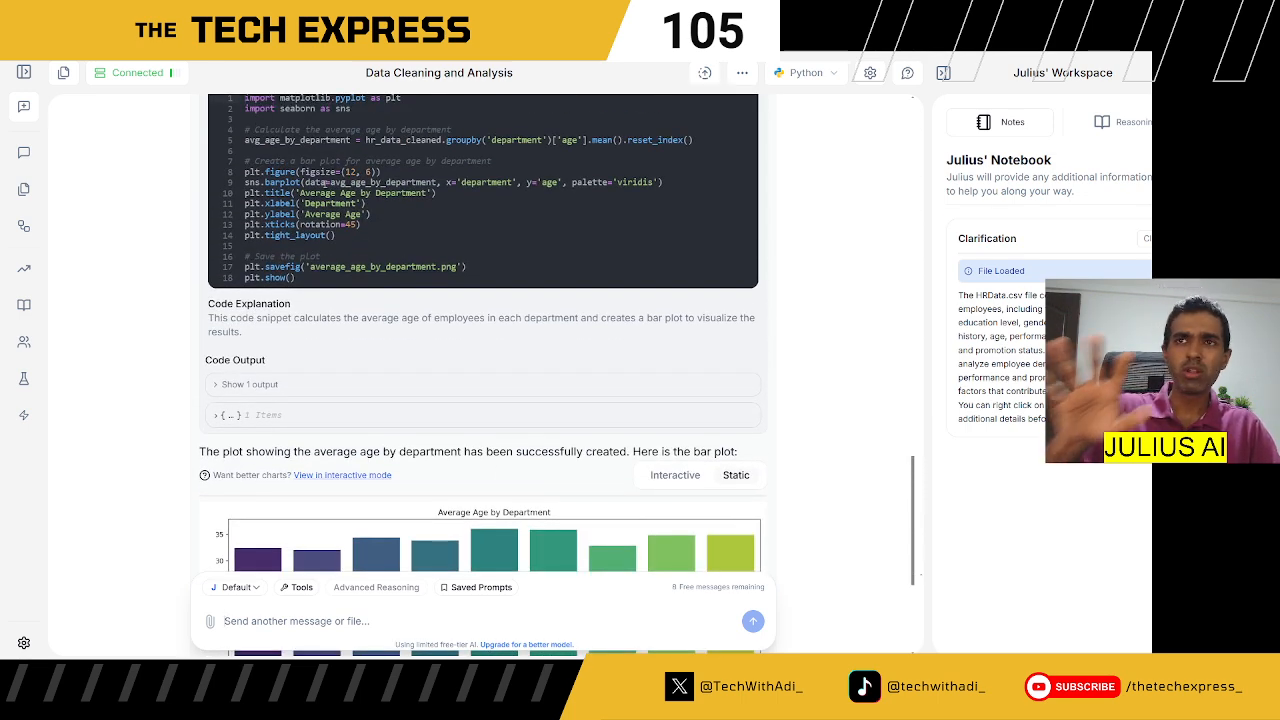
# Review the bar plot of average age by department together with the Python code and explanation that produced it
pyautogui.scroll(-3, 332, 209)
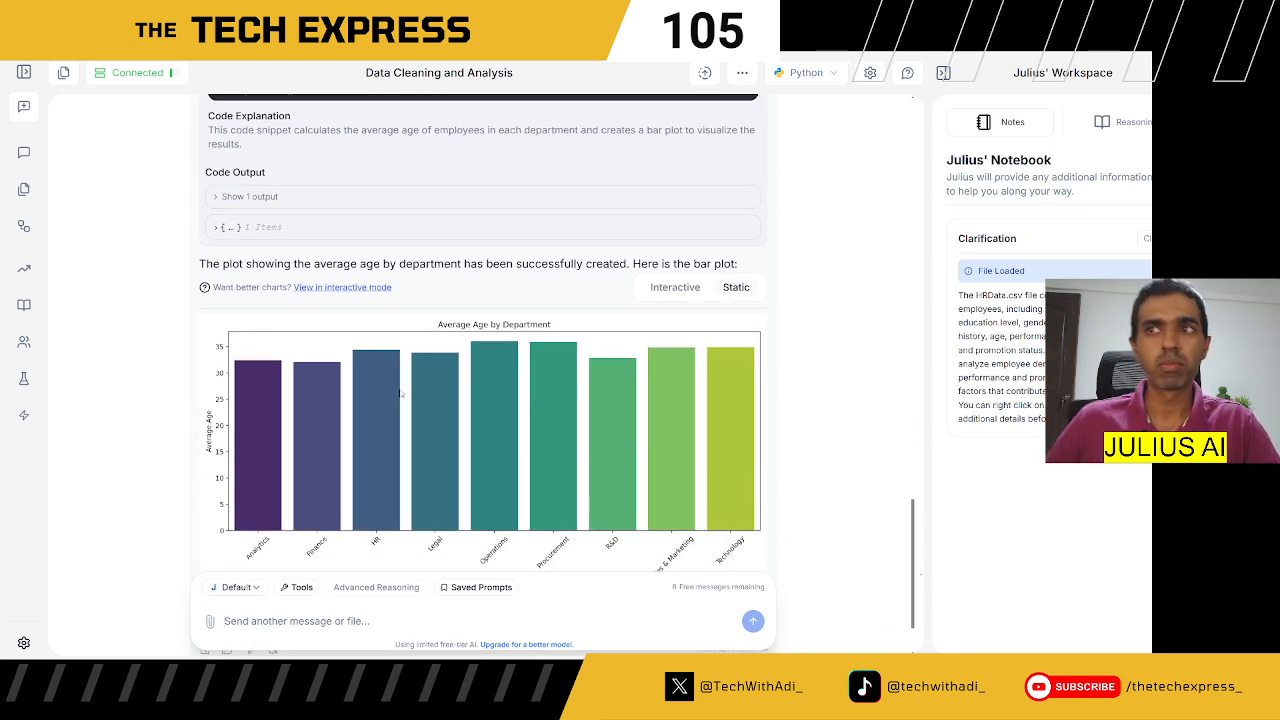
pyautogui.scroll(-2, 271, 337)
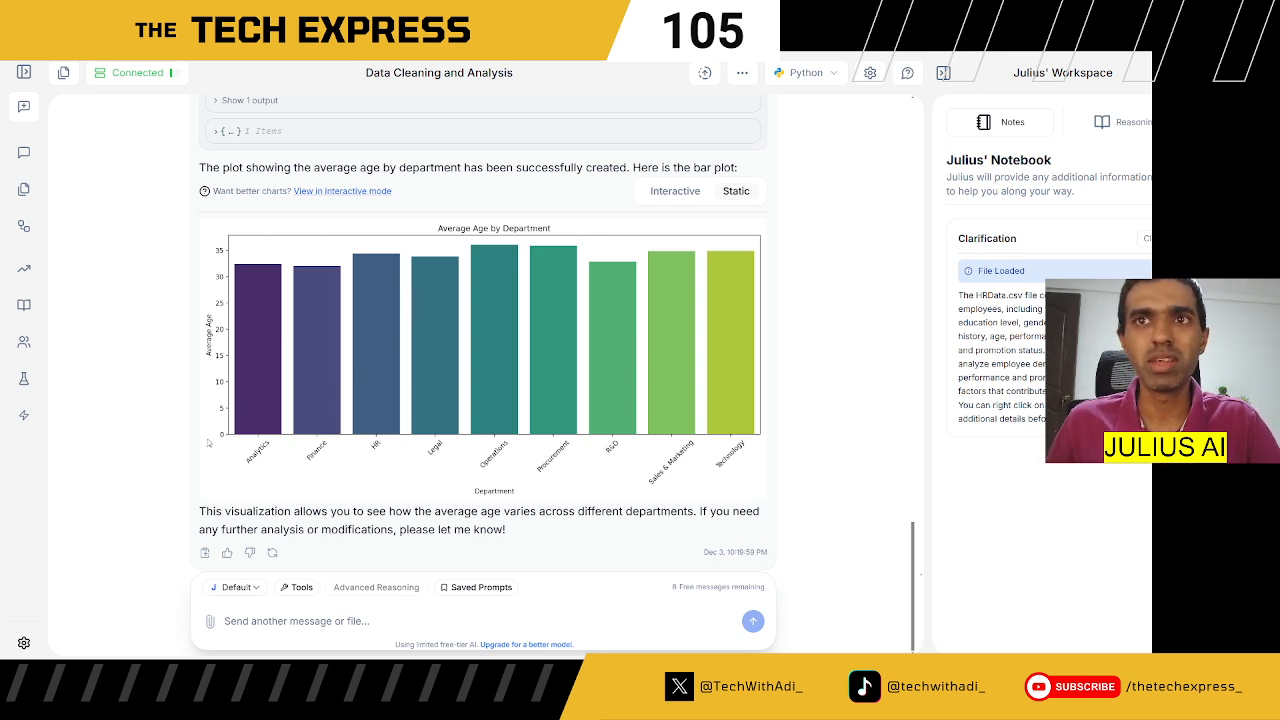
pyautogui.scroll(5, 410, 318)
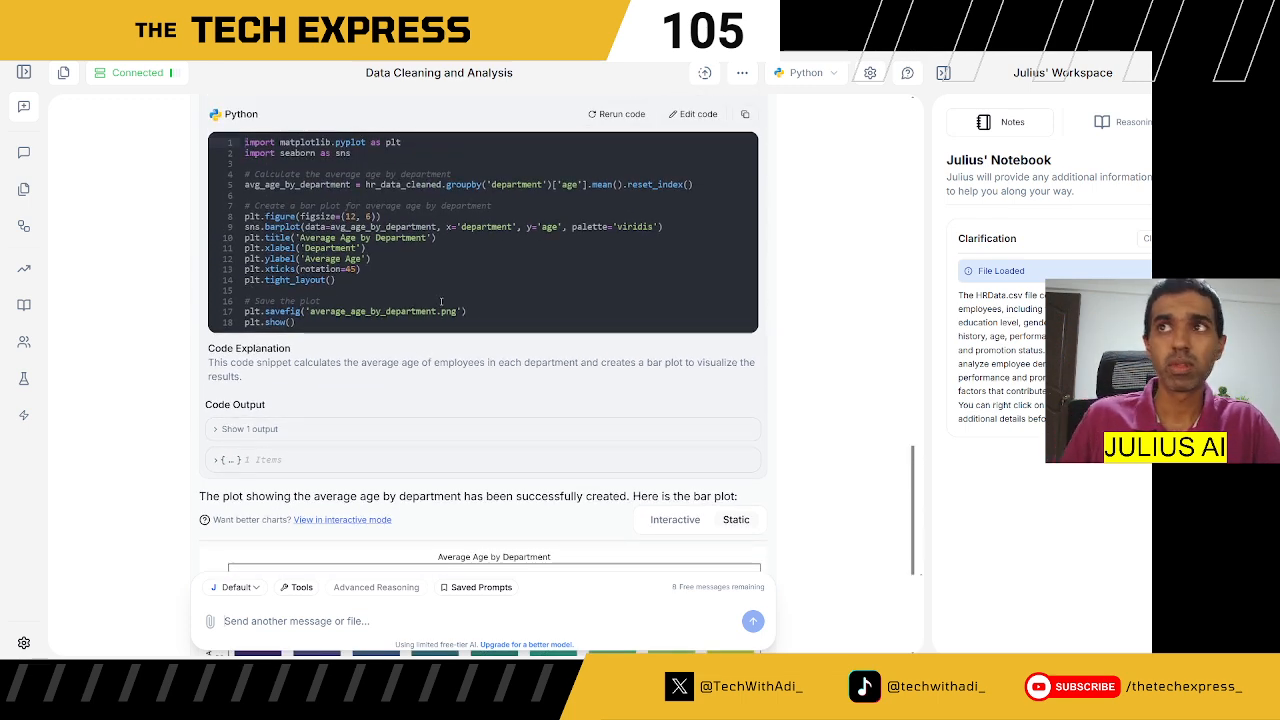
pyautogui.scroll(-3, 441, 301)
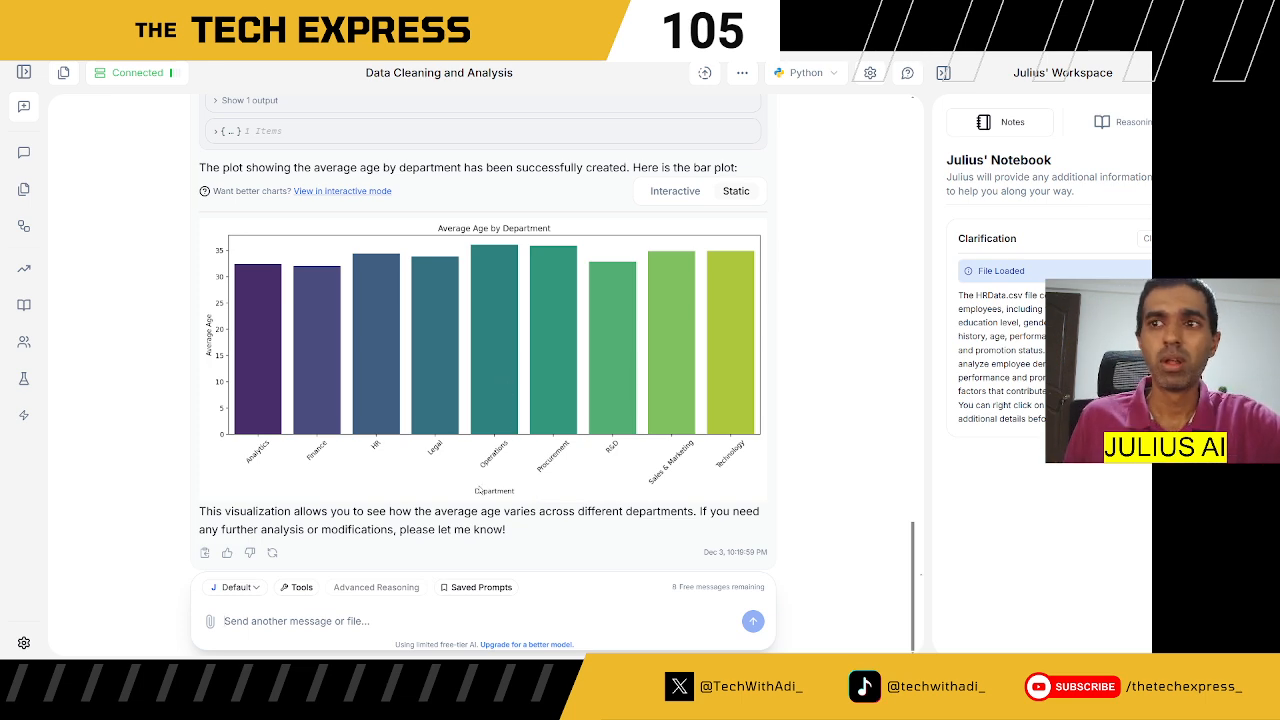
# Look through all columns of the cleaned dataset's preview table, from employee_id to is_promoted, for variables to plot
pyautogui.scroll(8, 479, 490)
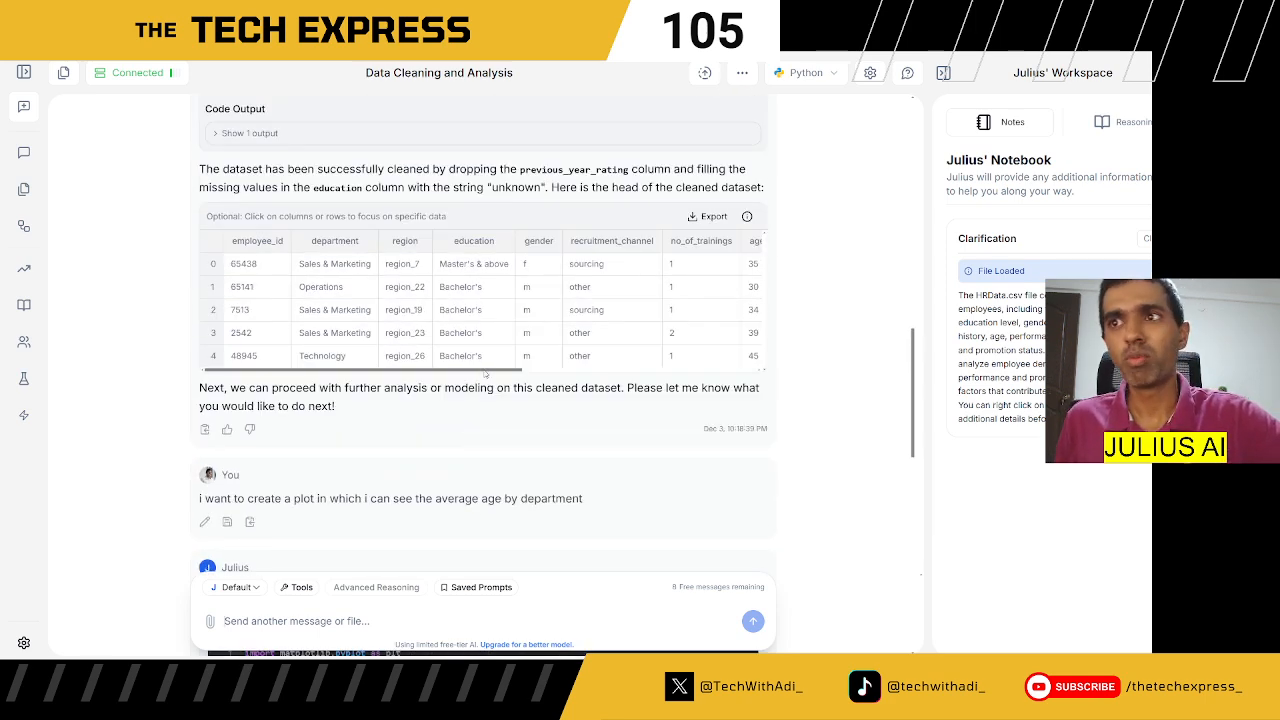
pyautogui.hscroll(2, 488, 374)
pyautogui.moveTo(491, 375); pyautogui.dragTo(715, 382)
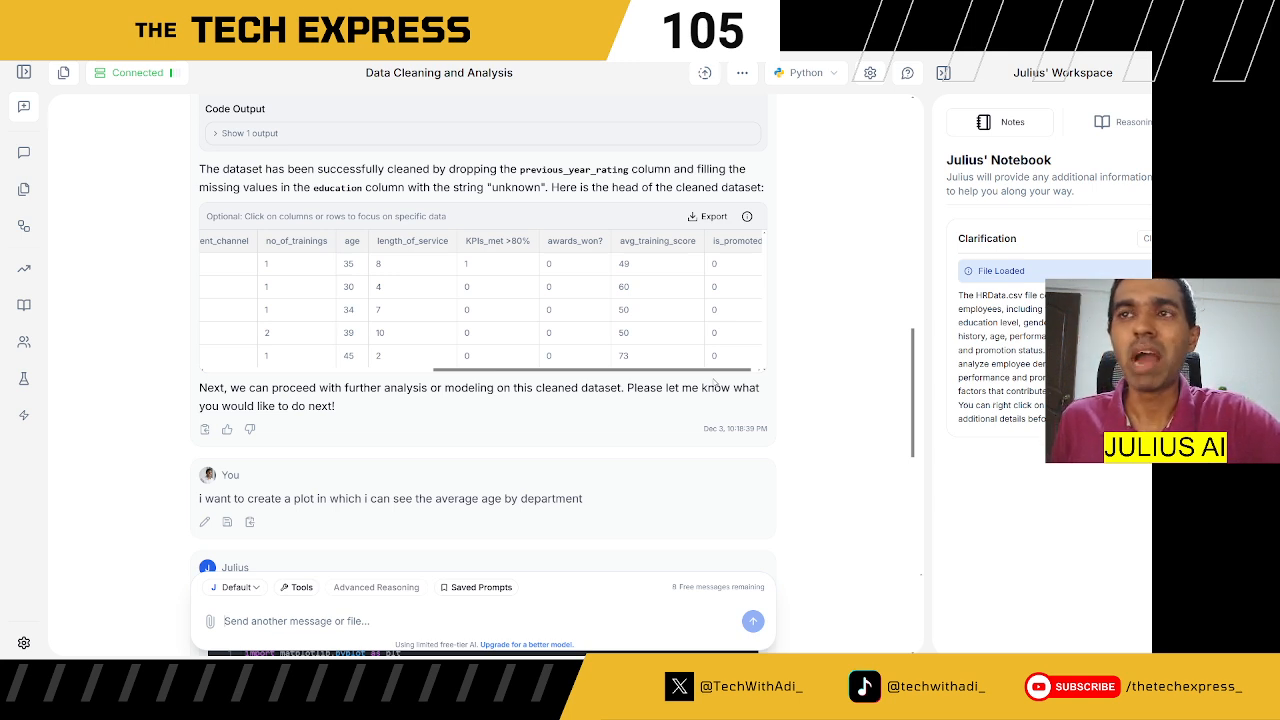
pyautogui.moveTo(714, 382); pyautogui.dragTo(650, 380)
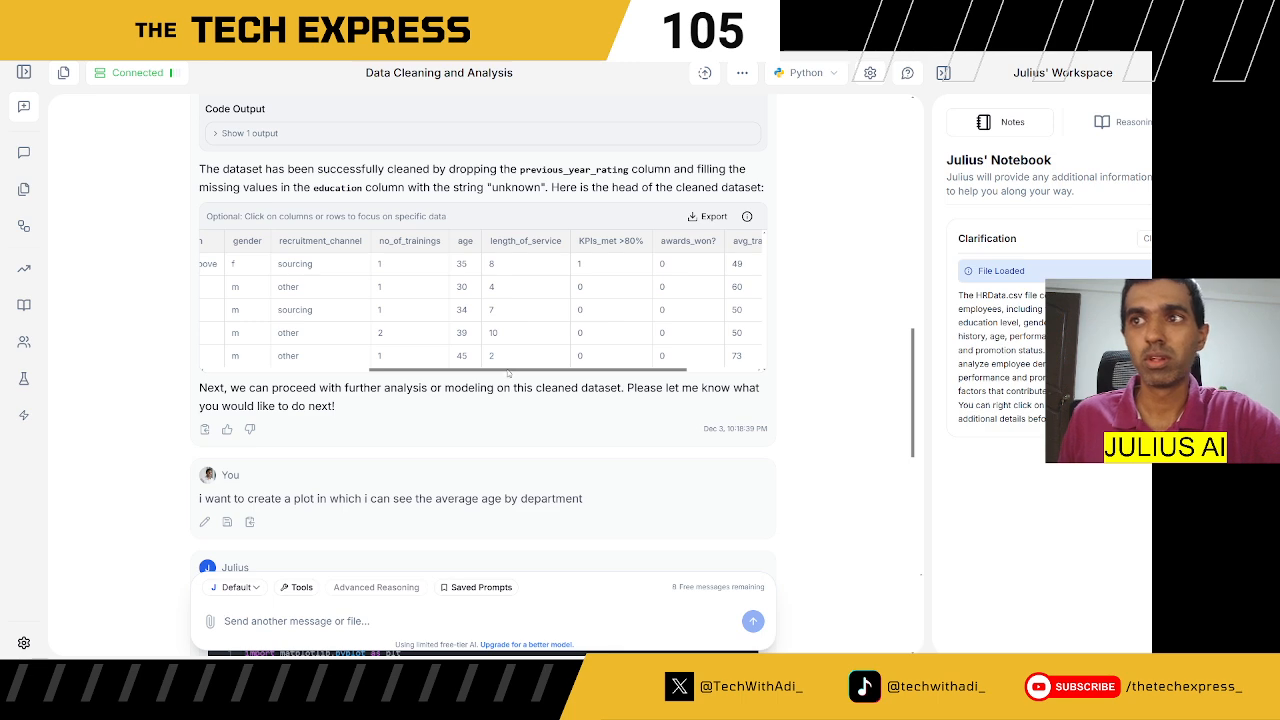
pyautogui.moveTo(509, 372); pyautogui.dragTo(317, 372)
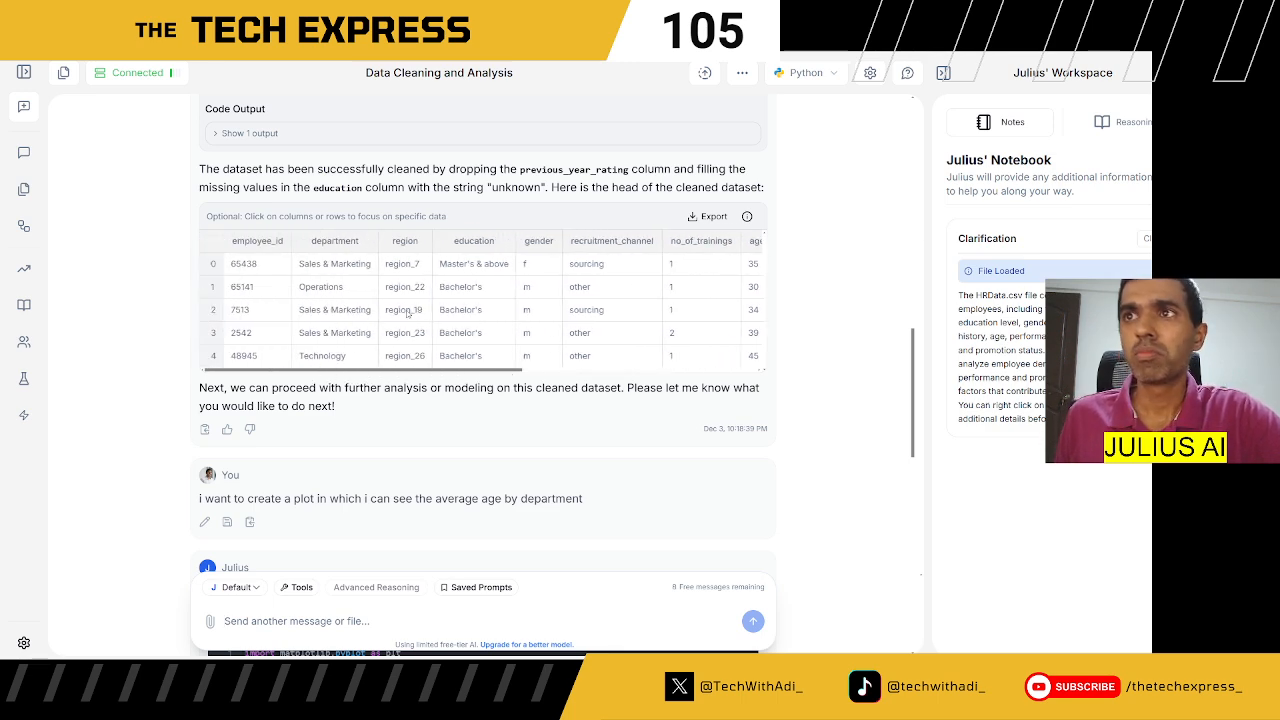
# Submit the prompt "create a plot for the average length of service against education. Also give me the insights from this plot."
pyautogui.scroll(-10, 426, 300)
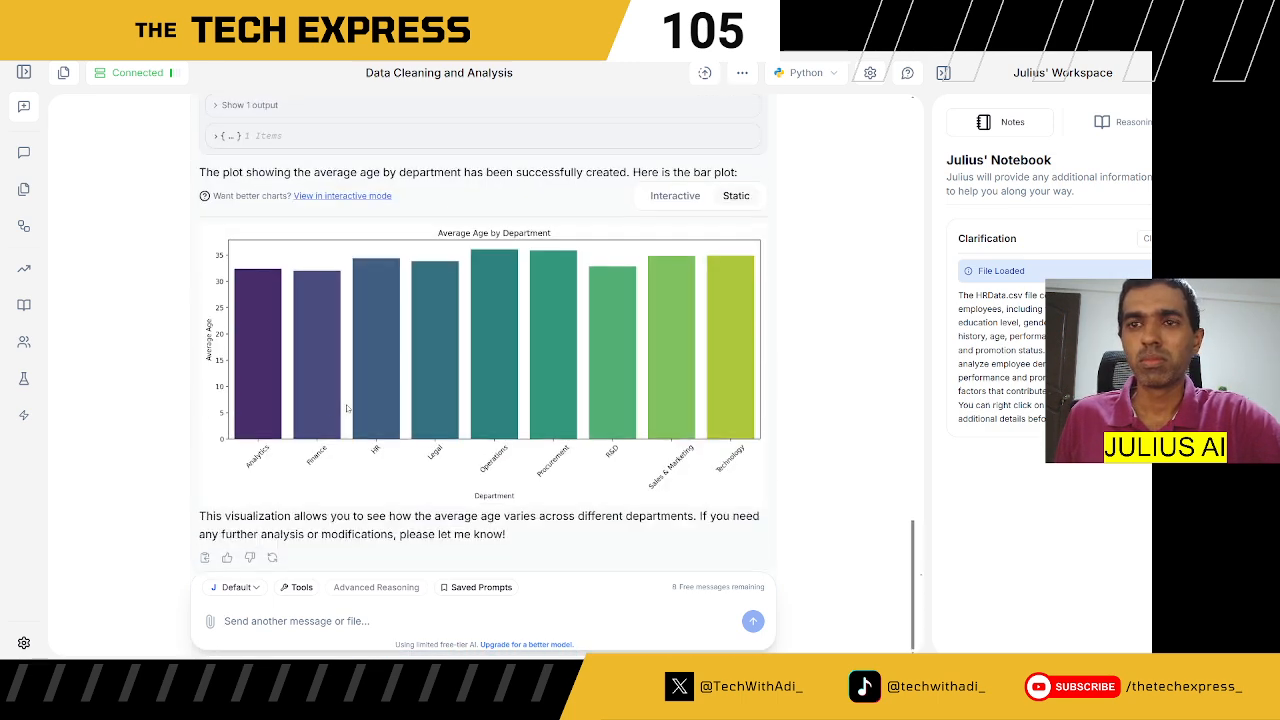
pyautogui.click(258, 621)
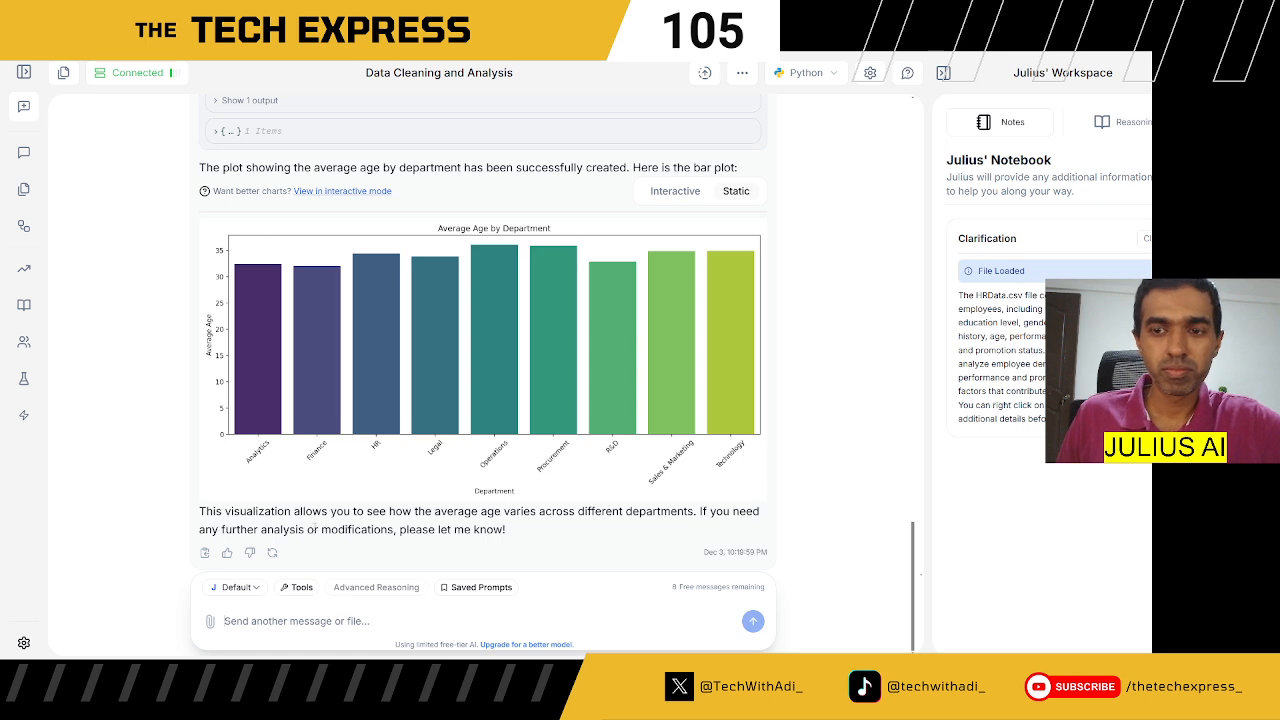
pyautogui.write('create a pl')
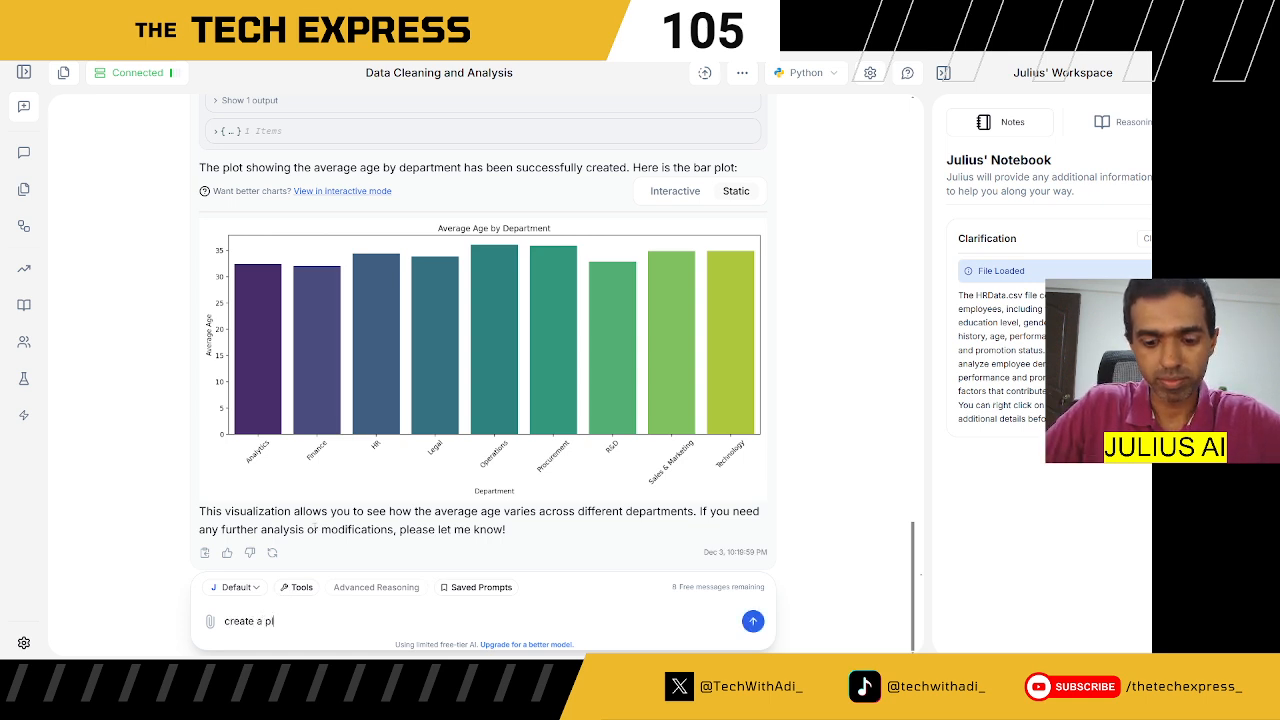
pyautogui.write('ot by')
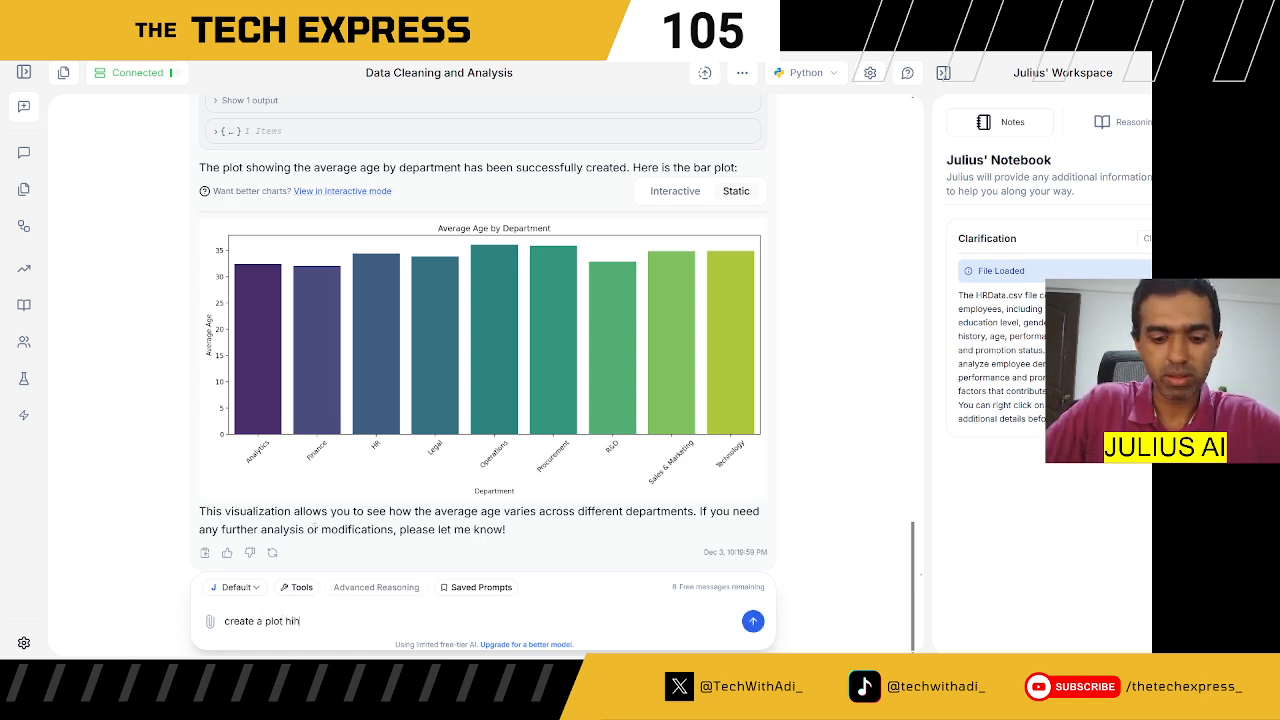
pyautogui.press('BackSpace')
pyautogui.press('BackSpace')
pyautogui.write('for')
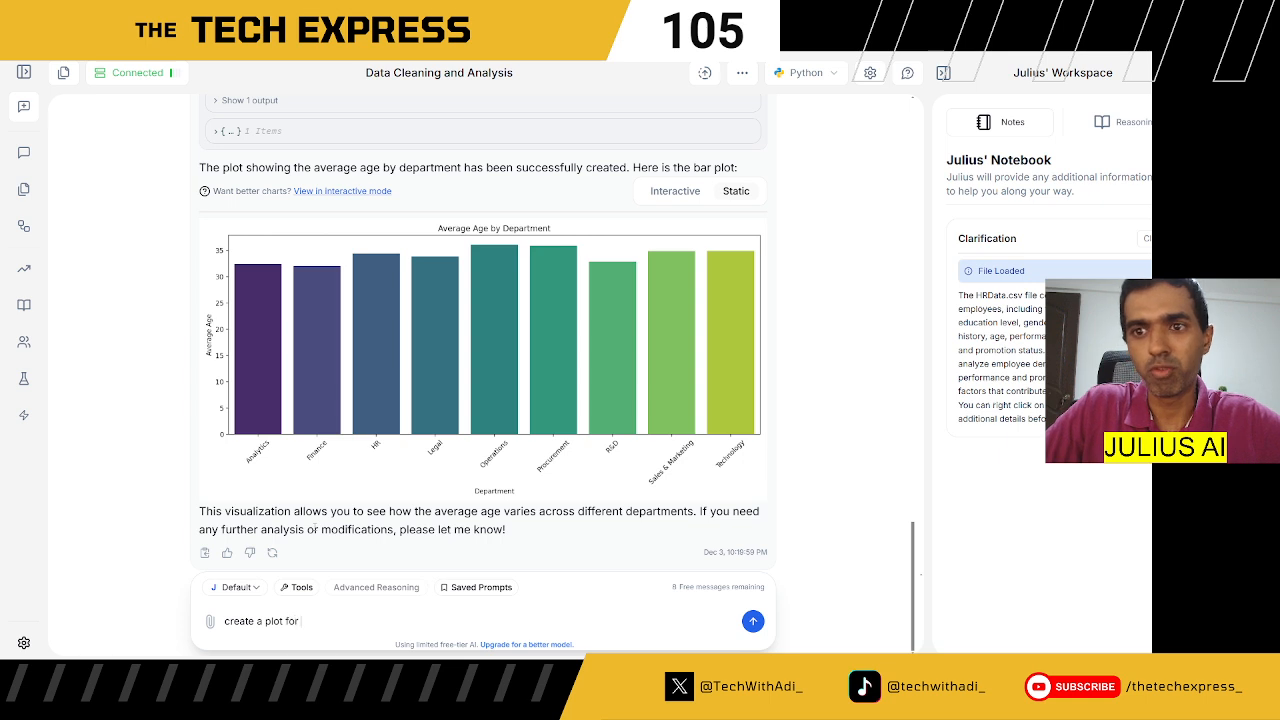
pyautogui.write(' the average')
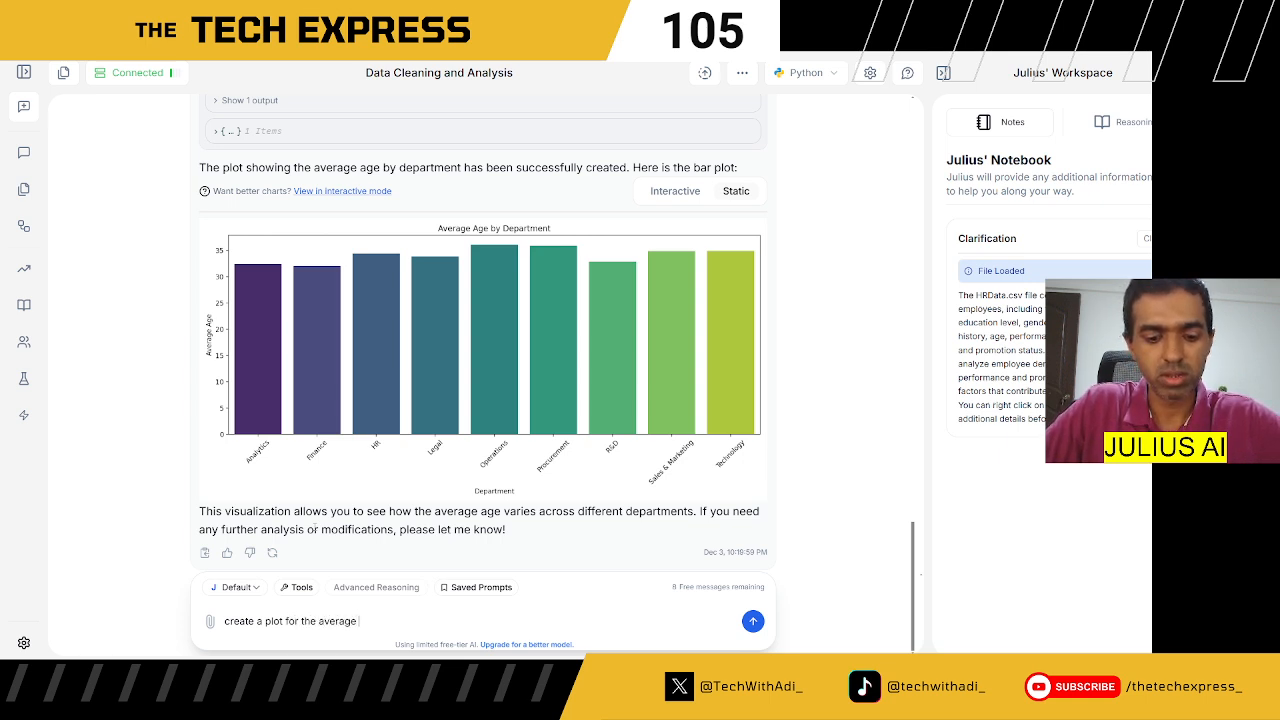
pyautogui.write(' length of servcie')
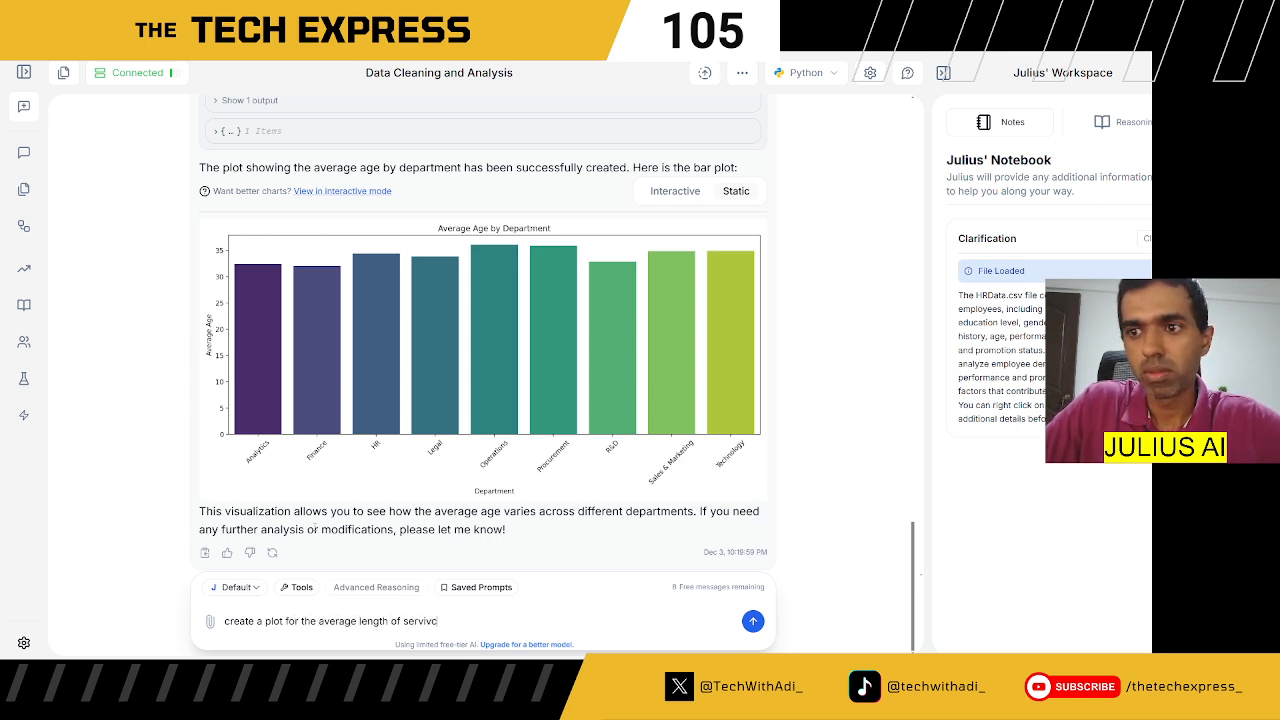
pyautogui.press('BackSpace')
pyautogui.press('BackSpace')
pyautogui.press('BackSpace')
pyautogui.press('BackSpace')
pyautogui.write('ice aga')
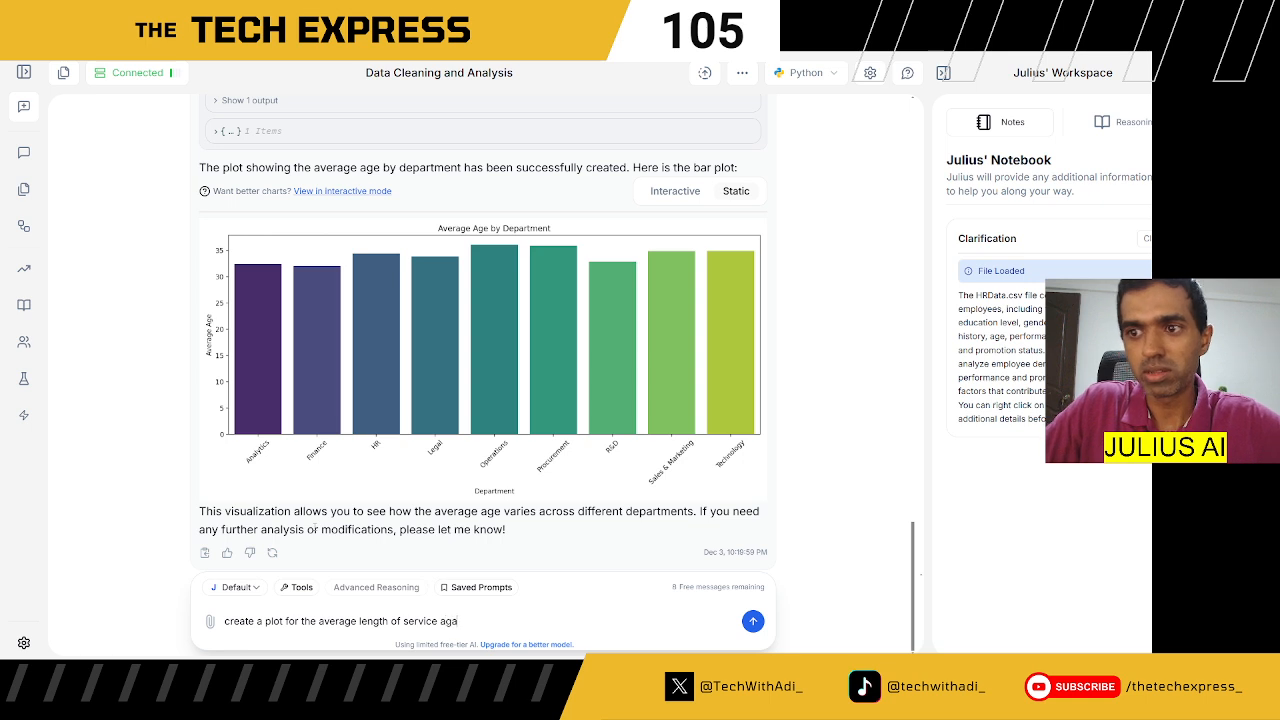
pyautogui.write('inst education')
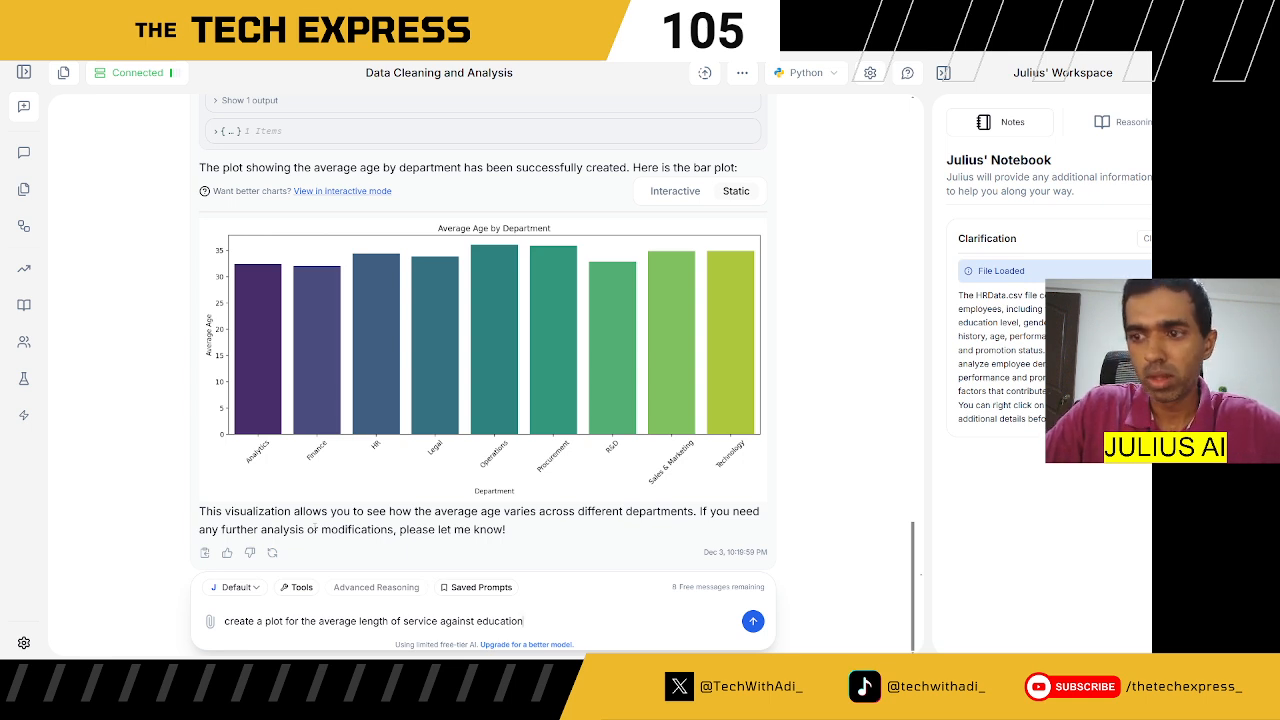
pyautogui.write('. Also give me the inishgts')
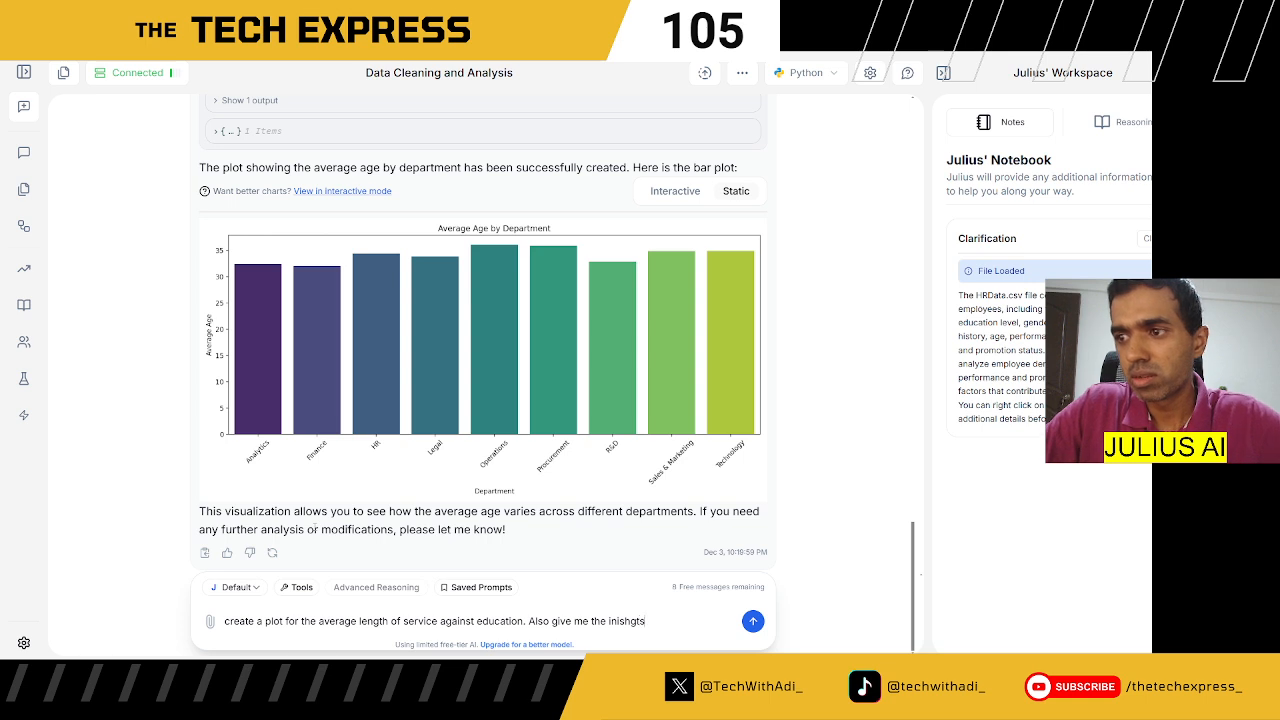
pyautogui.press('BackSpace')
pyautogui.press('BackSpace')
pyautogui.press('BackSpace')
pyautogui.press('BackSpace')
pyautogui.write('sights from this plot.')
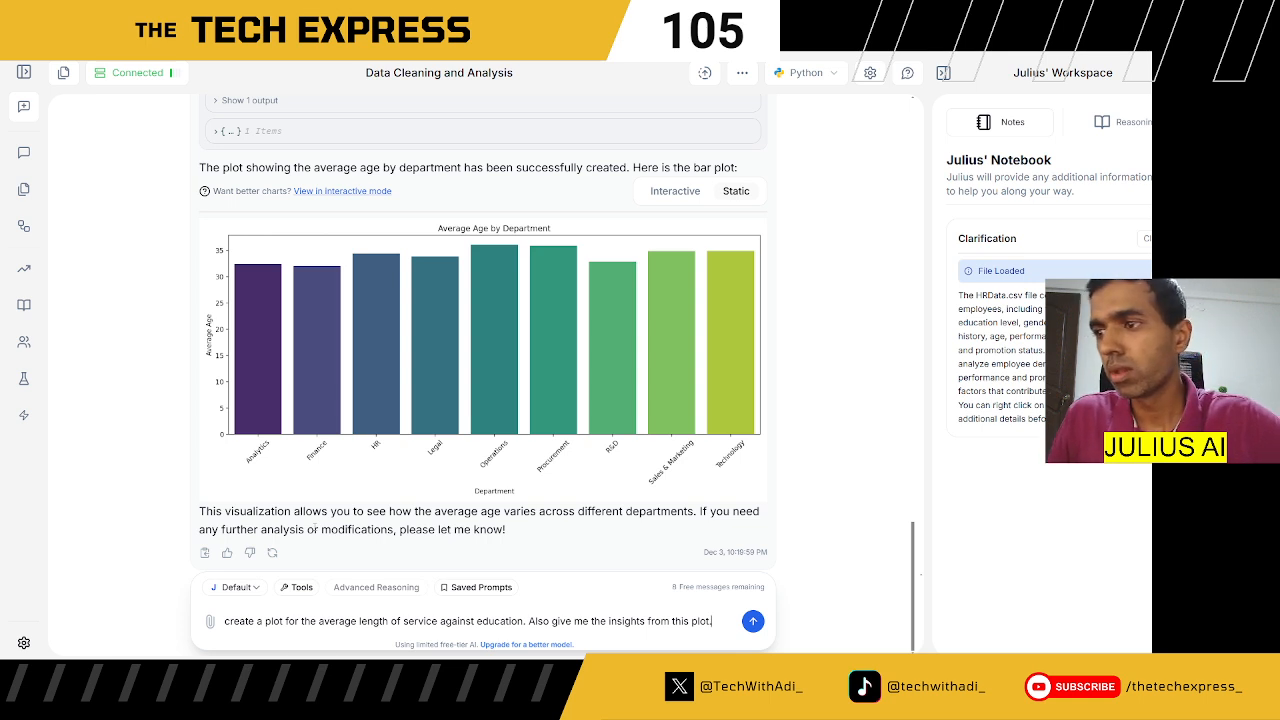
pyautogui.press('Return')
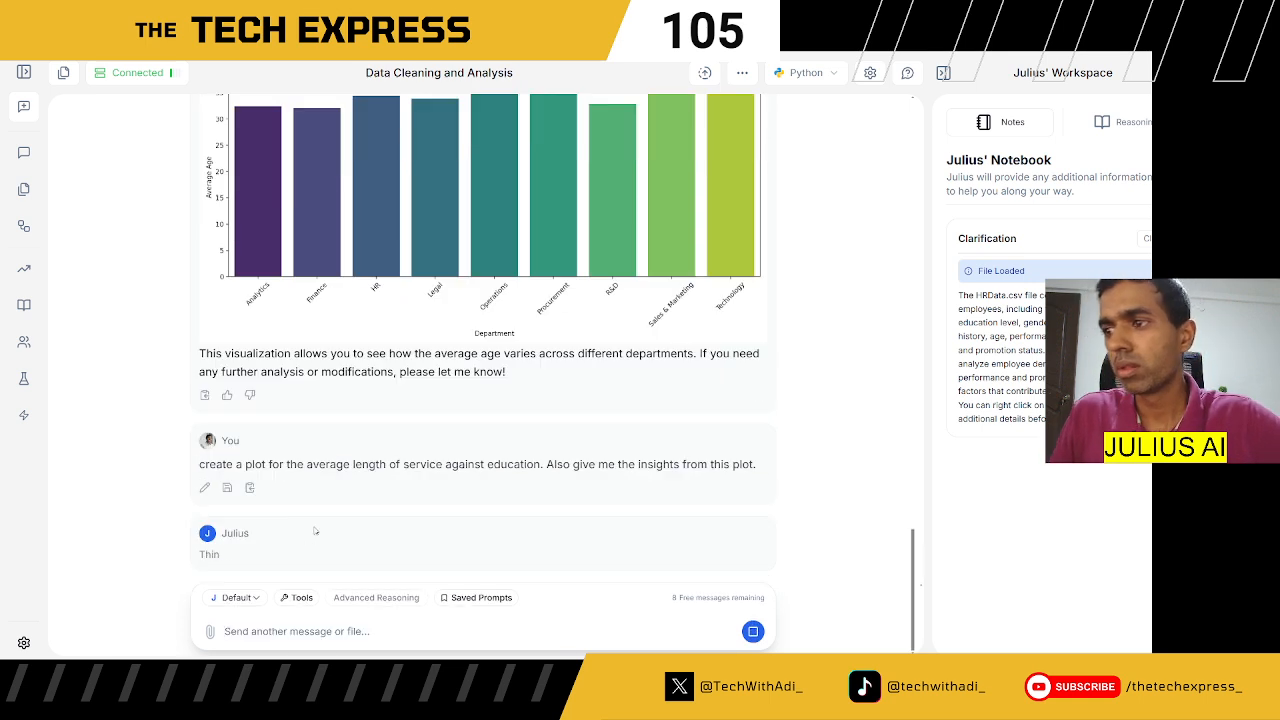